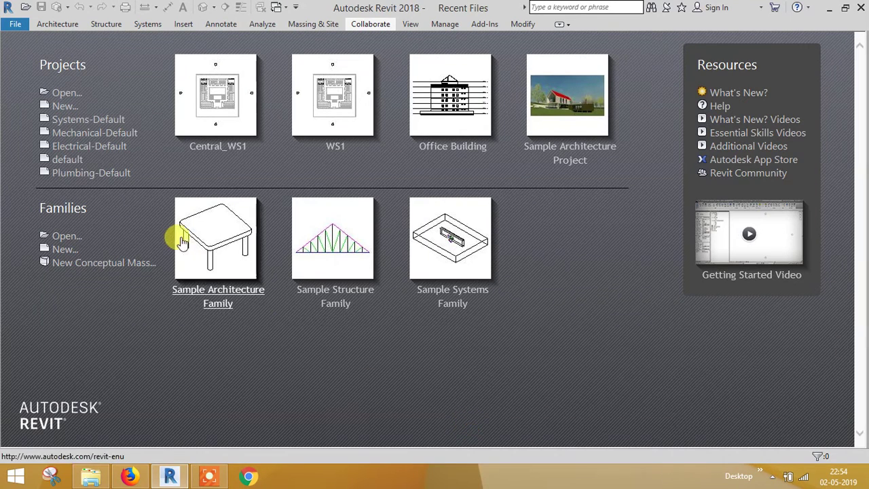
Change the Revit username in Options from 'Central' to 'Ducting'.
left_click(18, 24)
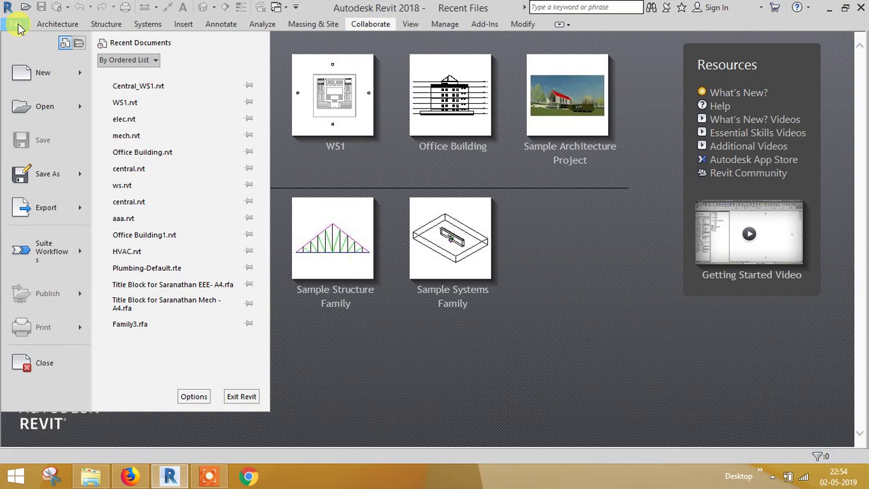
left_click(190, 397)
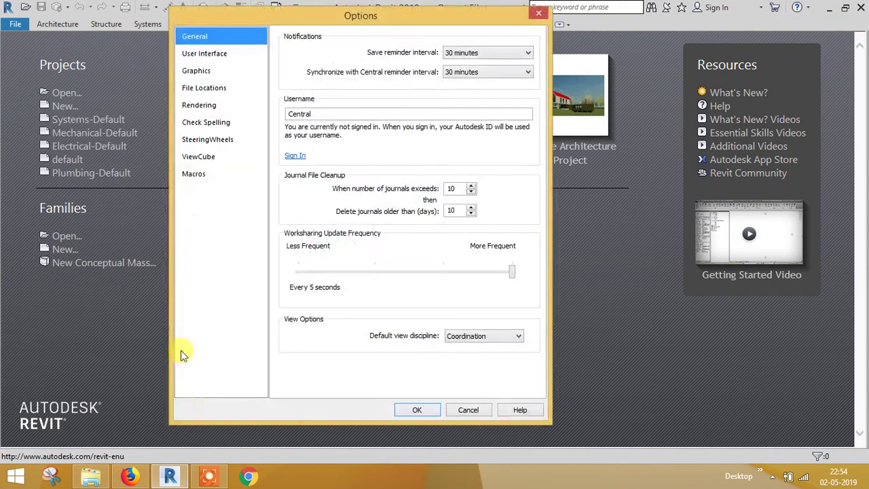
left_click_drag(343, 113, 279, 123)
type("Ducting")
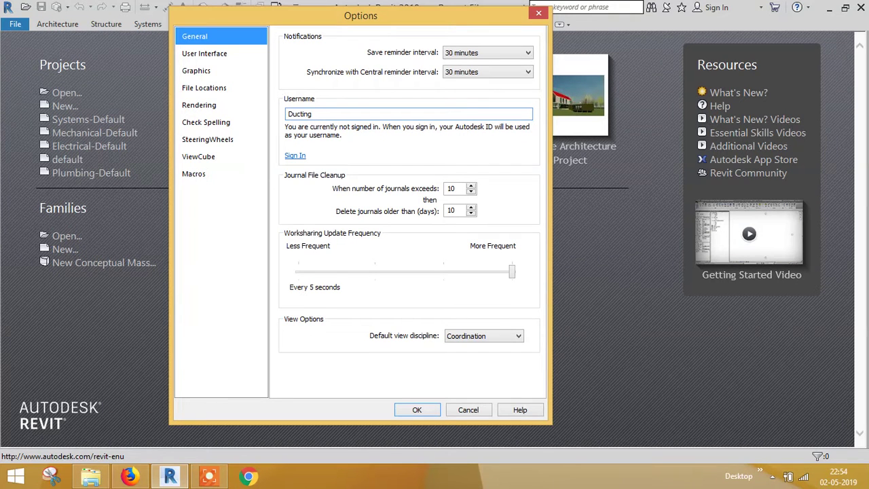
left_click(417, 410)
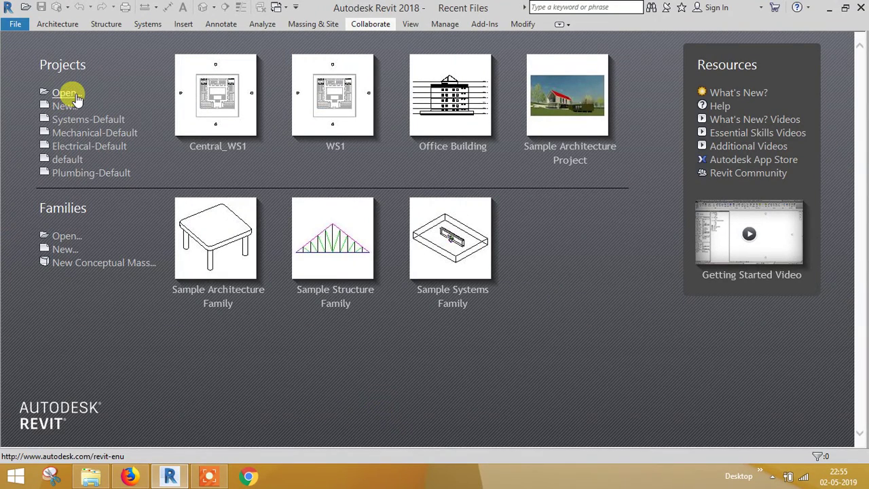
Select the Central_WS1 project in the Open dialog.
left_click(67, 93)
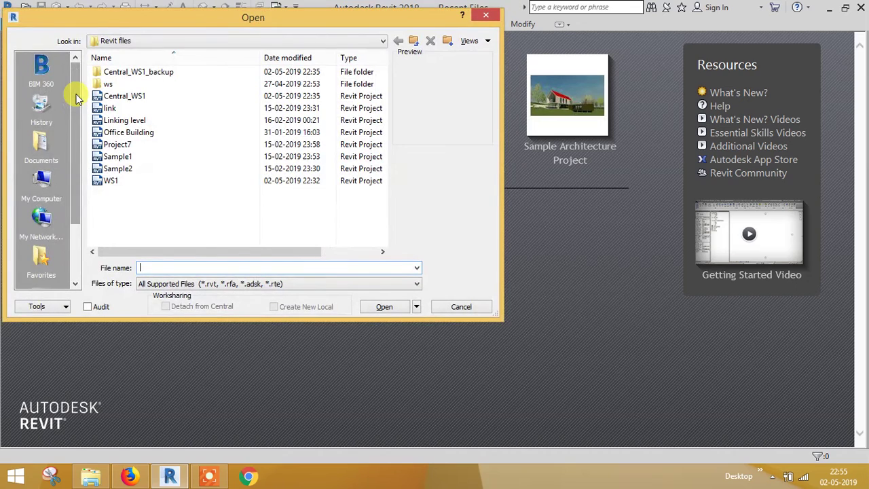
left_click(115, 96)
left_click_drag(211, 29, 354, 72)
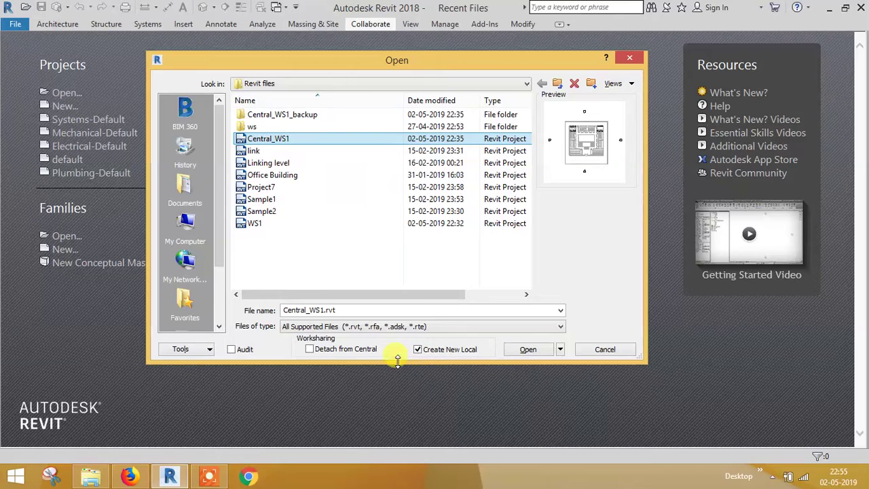
left_click(255, 151)
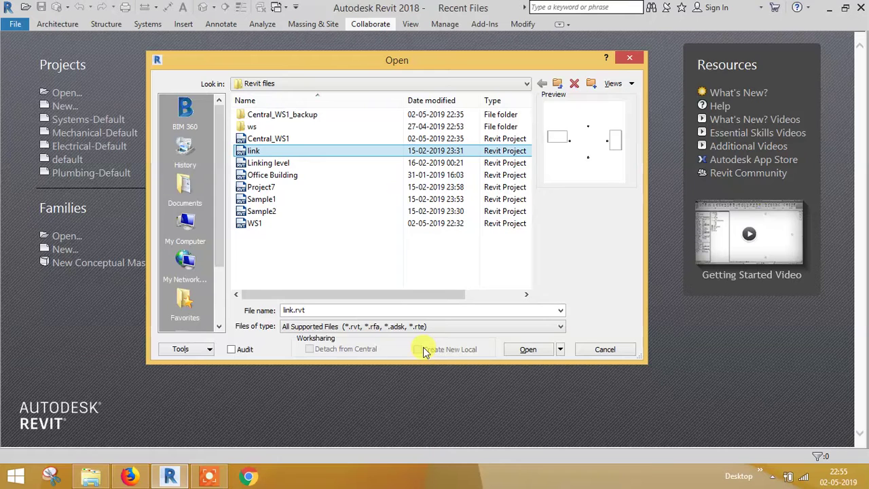
left_click(268, 139)
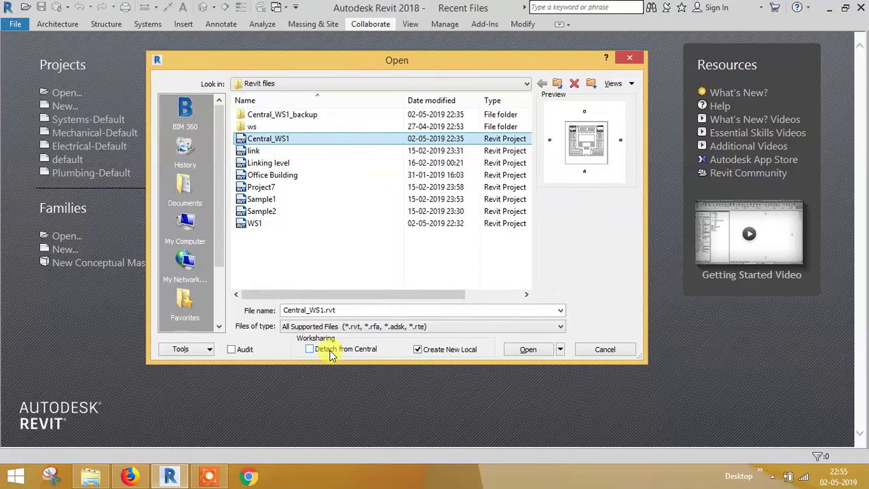
Open Central_WS1 with Create New Local checked, creating the Central_WS1_Ducting local copy.
left_click(420, 351)
left_click(419, 352)
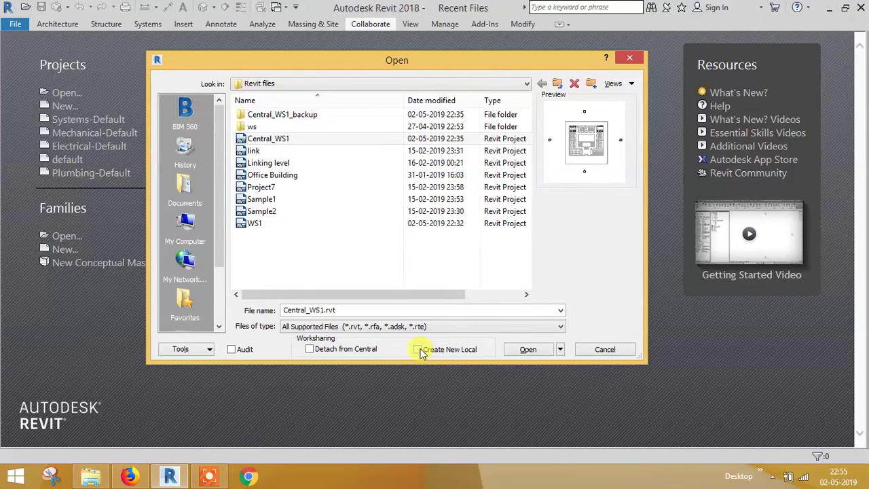
left_click(420, 349)
left_click(527, 350)
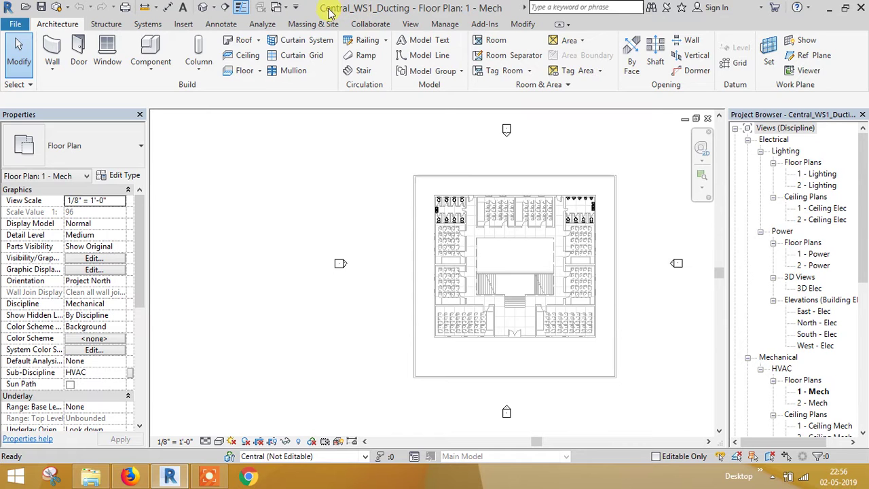
Create a new workset named 'Ducting' and make it the active workset.
left_click(372, 26)
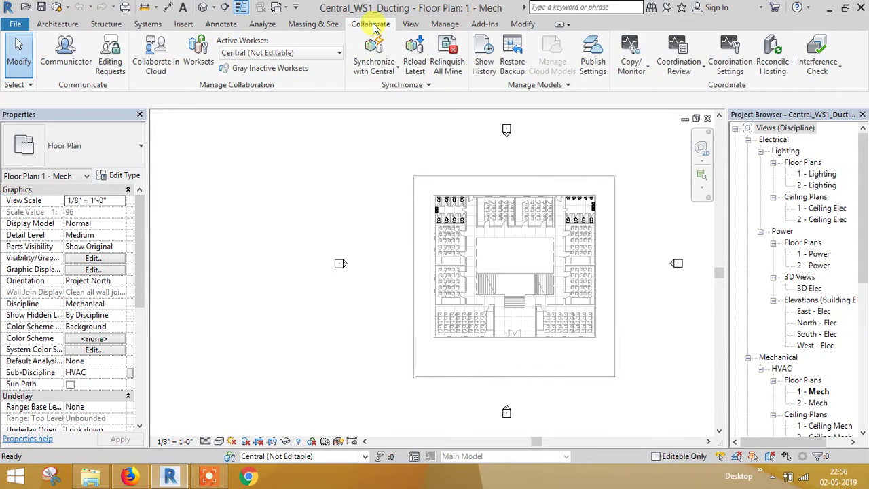
left_click(199, 61)
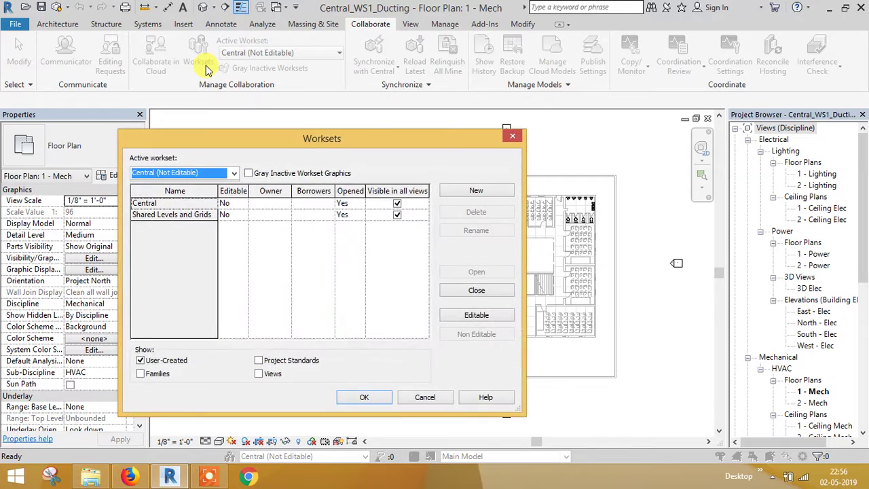
left_click(464, 190)
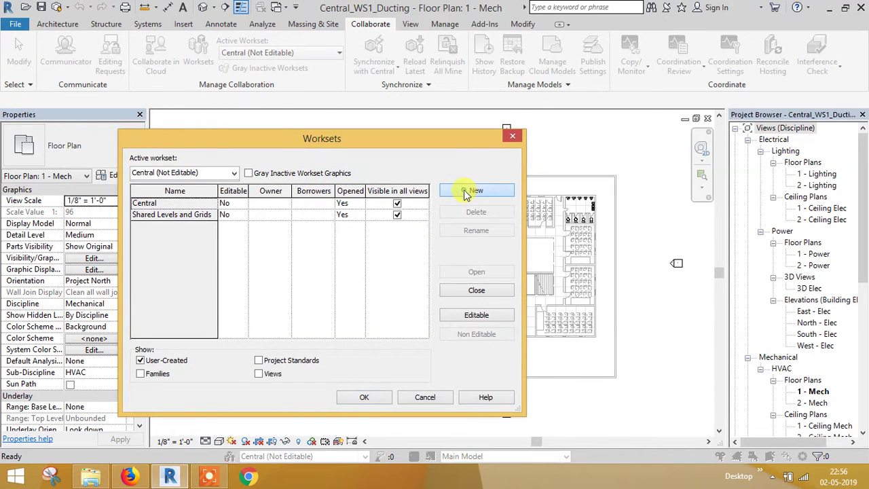
type("Ducting")
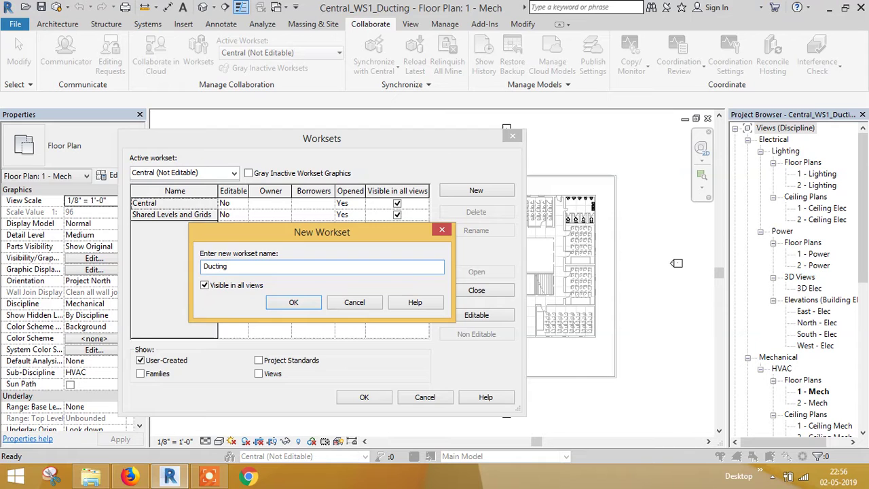
left_click(288, 302)
left_click(364, 397)
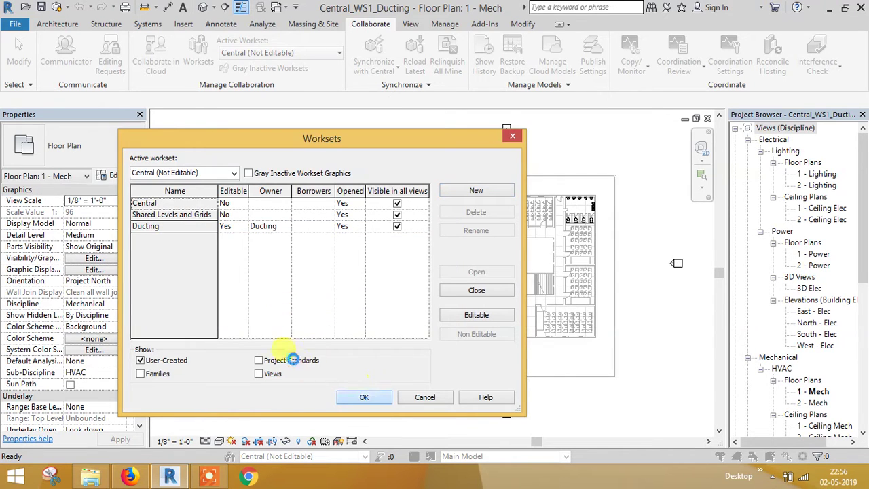
left_click(381, 394)
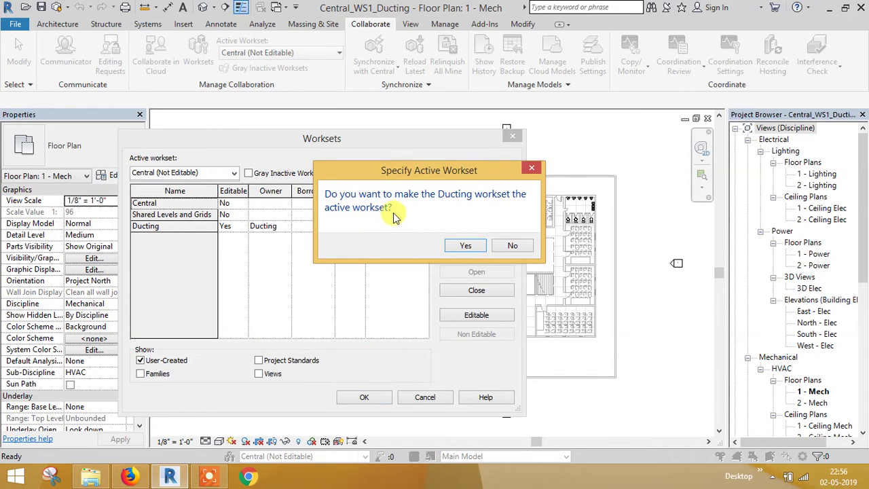
left_click(462, 246)
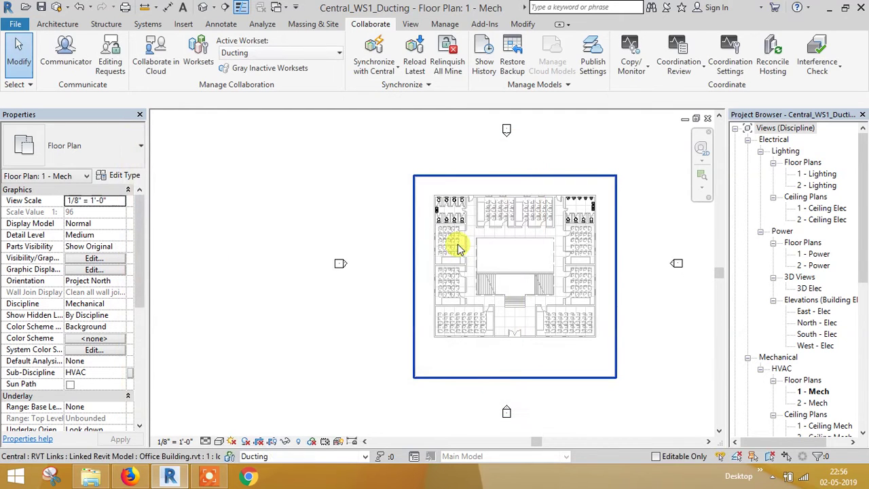
Draw an L-shaped 12" x 12" supply air duct with an elbow on the 1 - Mech plan.
scroll(498, 288, "up", 5)
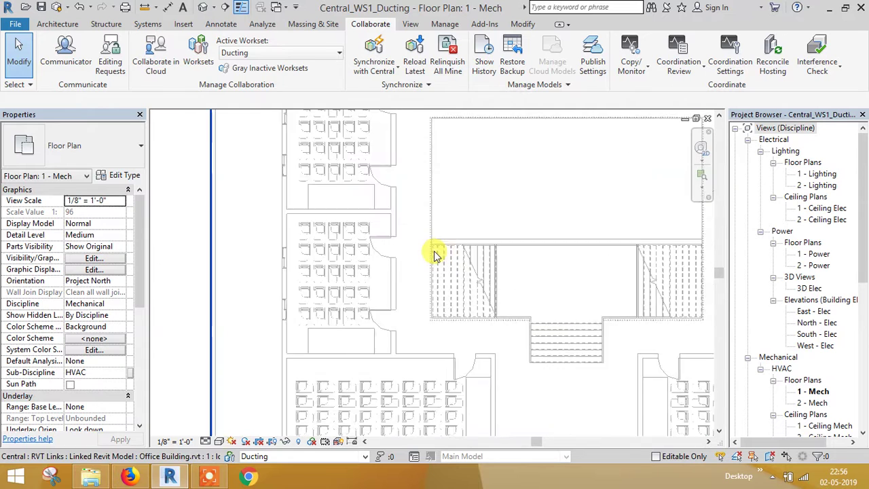
left_click(151, 24)
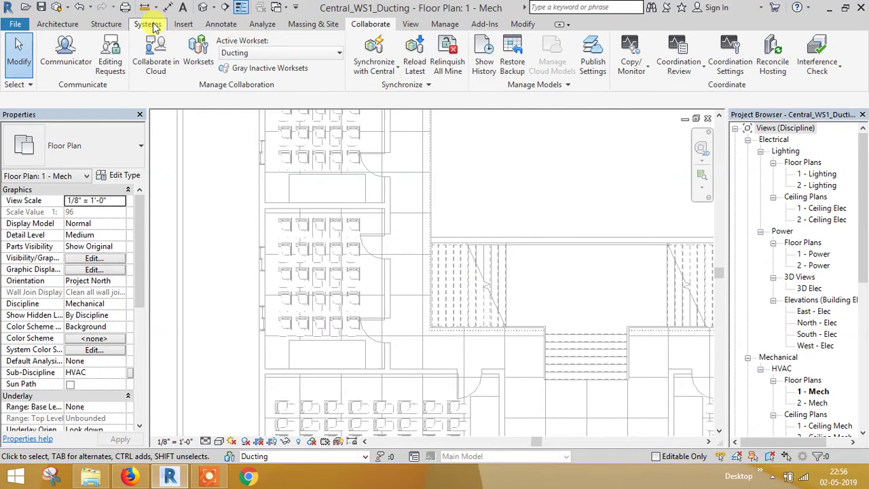
left_click(50, 54)
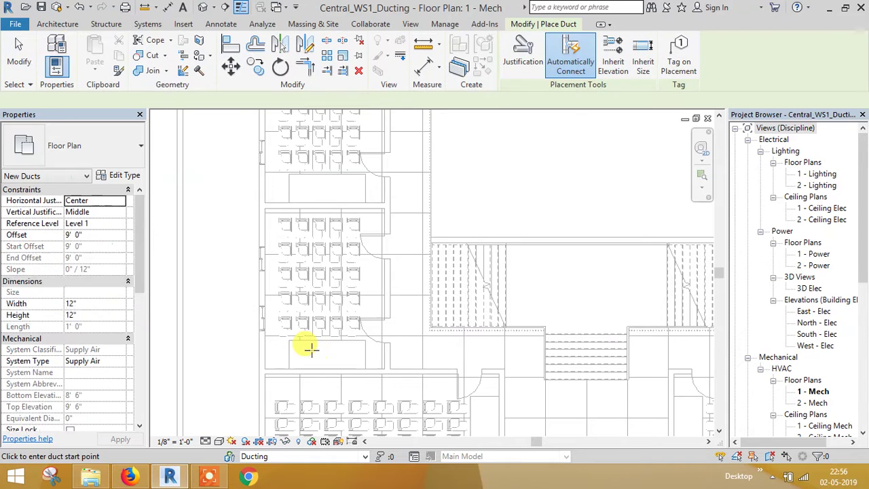
left_click(405, 347)
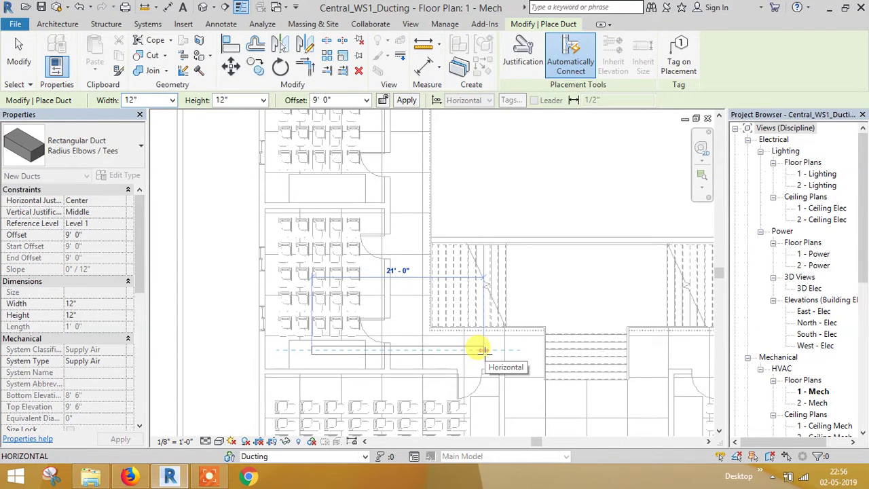
left_click(483, 184)
left_click(482, 183)
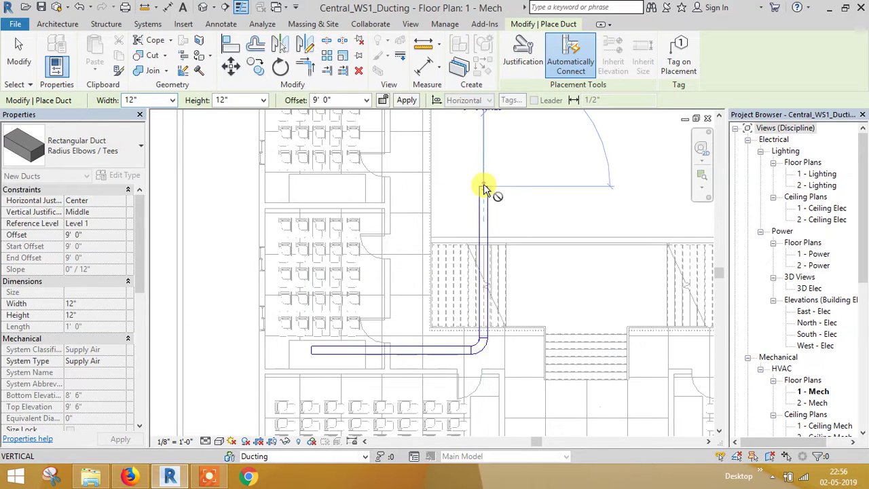
key("Escape")
key("Escape")
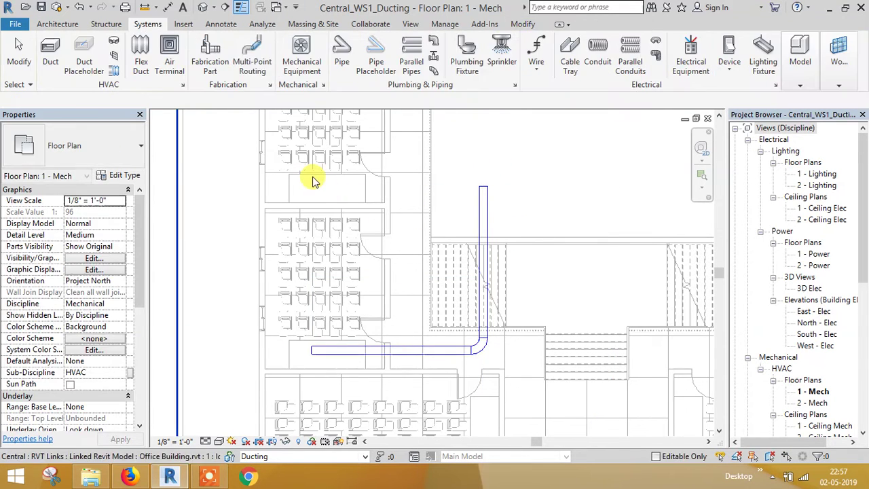
left_click(370, 24)
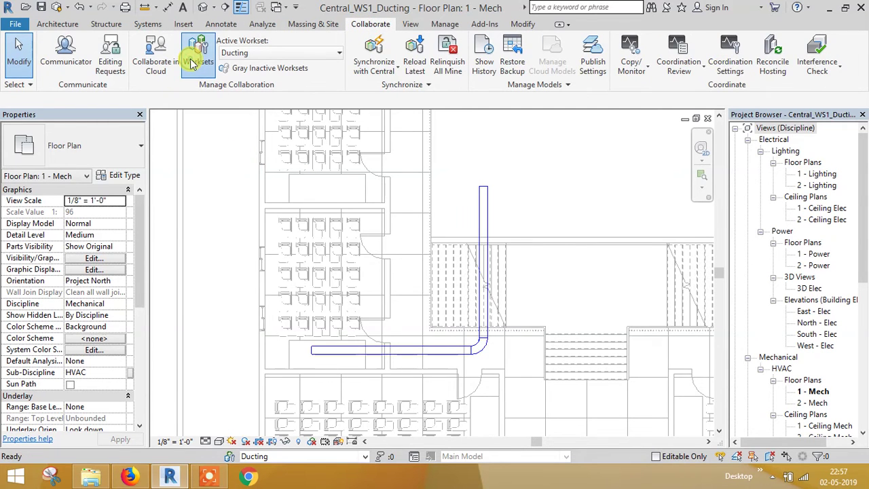
left_click(191, 63)
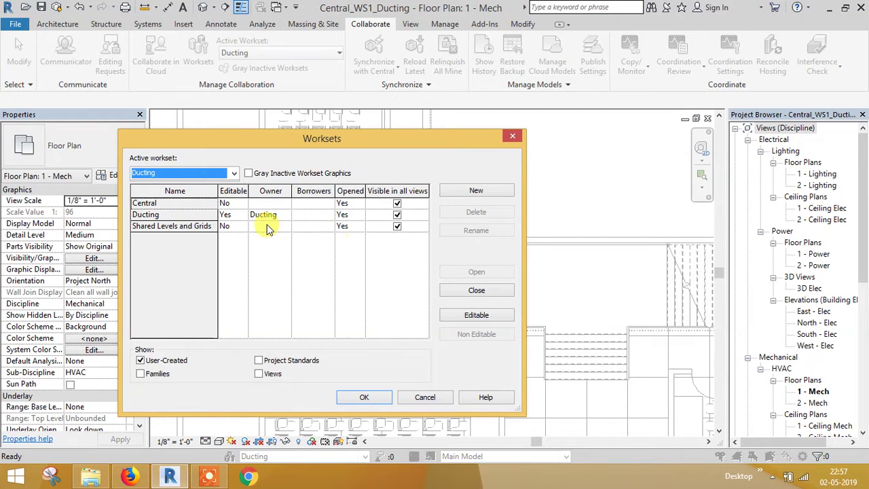
left_click(364, 397)
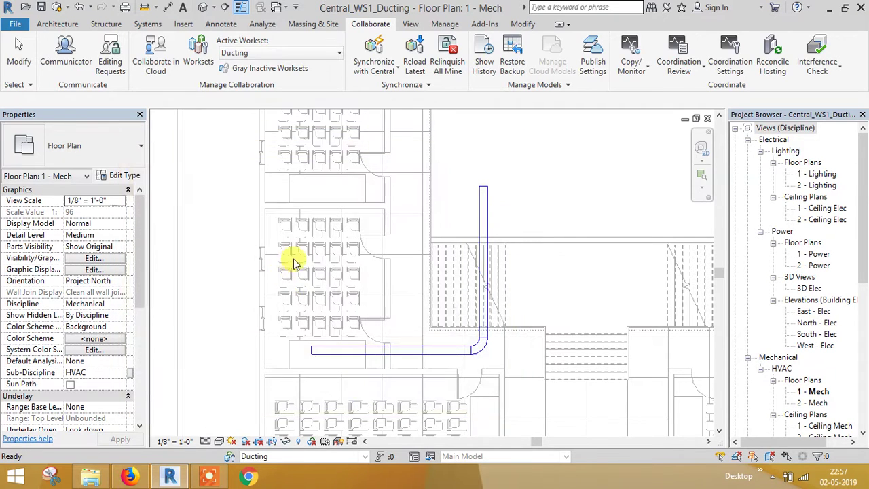
left_click(197, 49)
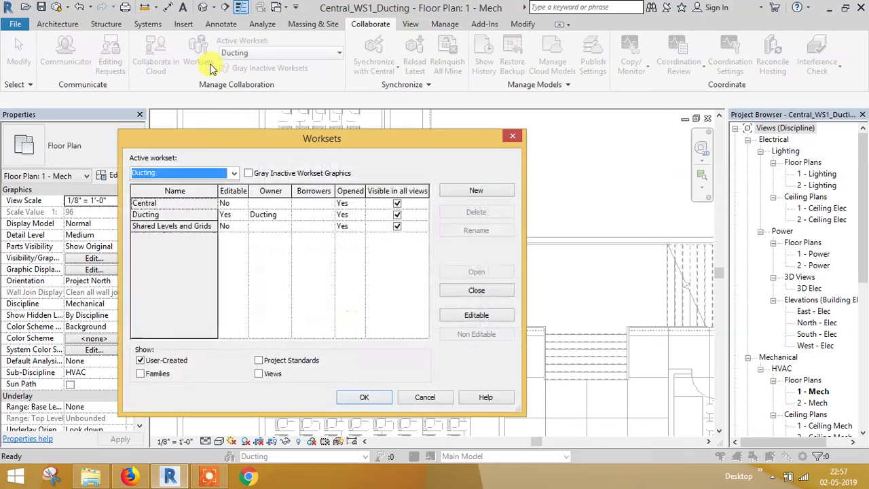
left_click(367, 395)
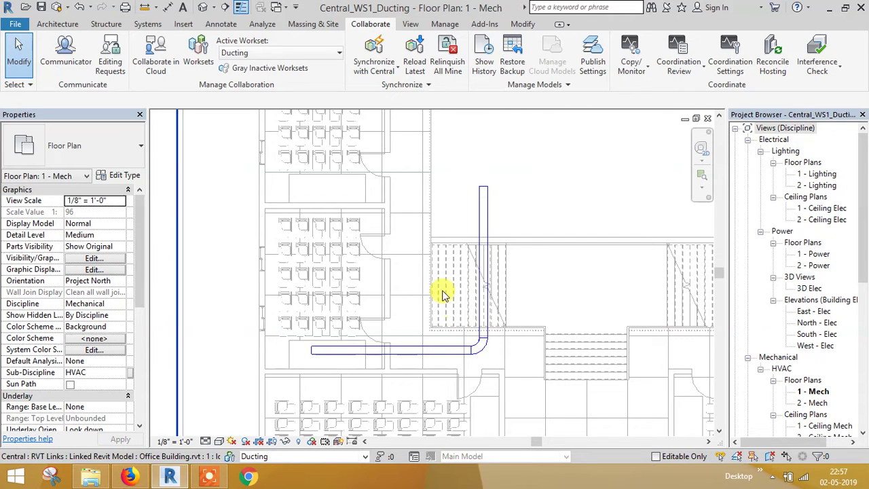
Synchronize the Ducting local file with Central_WS1.rvt, leaving the comment empty.
left_click(394, 77)
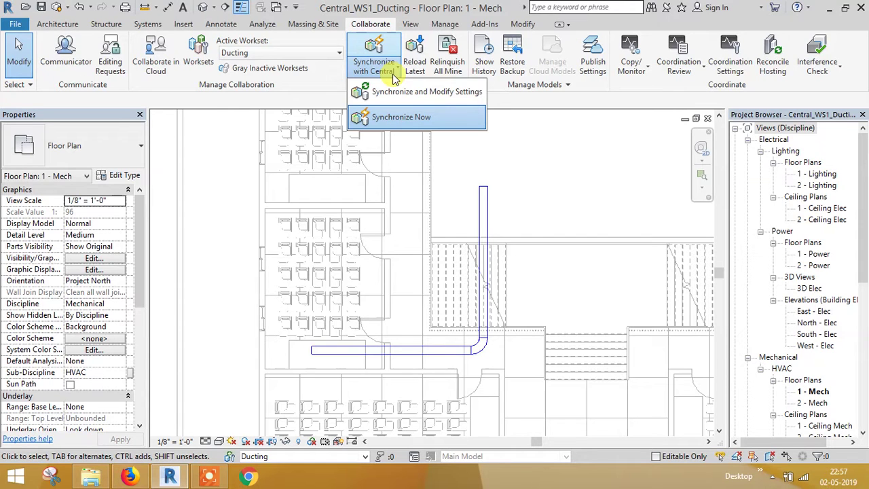
left_click(391, 115)
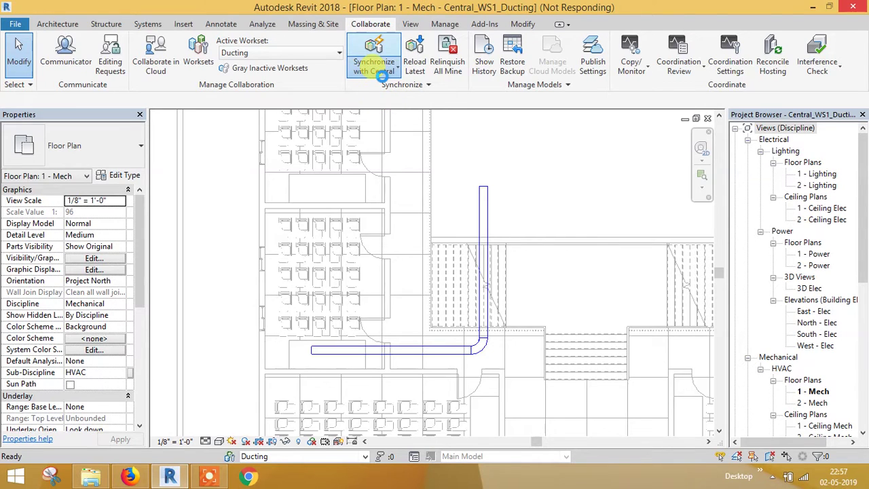
left_click(379, 68)
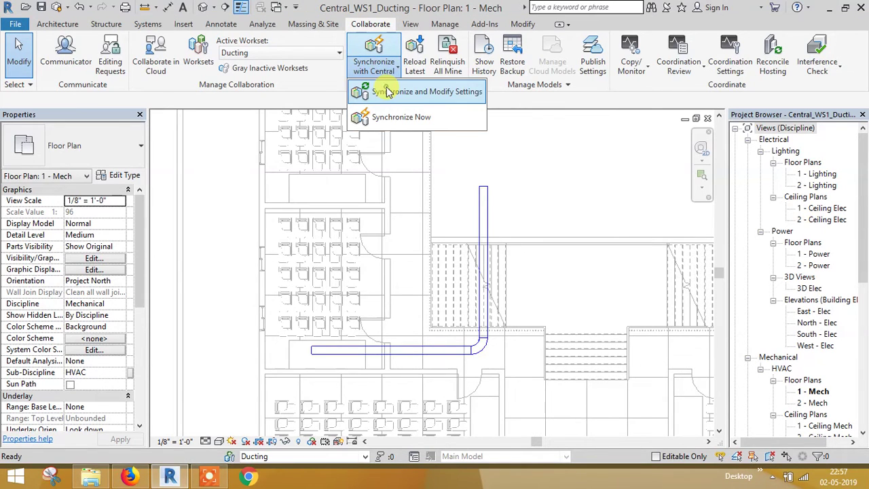
left_click(388, 92)
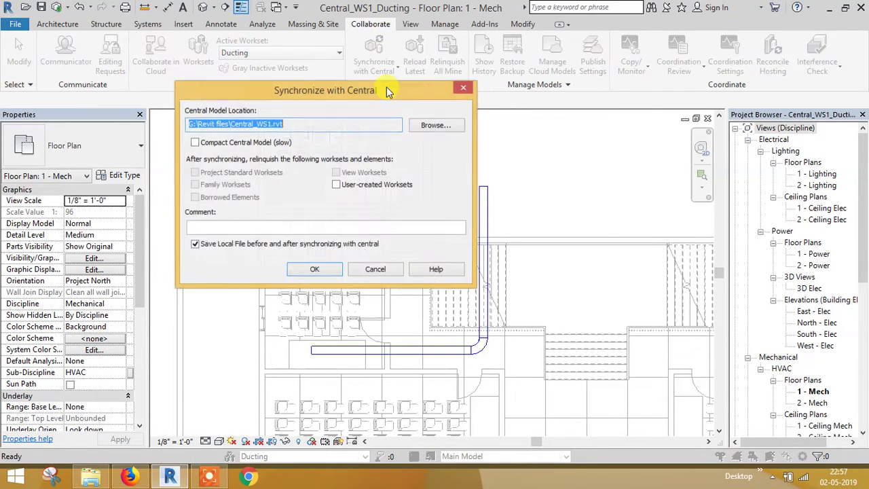
left_click(284, 225)
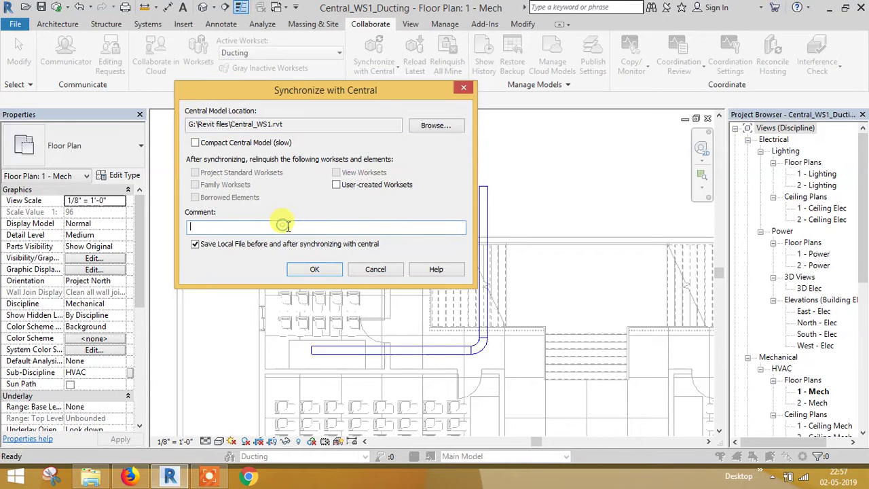
left_click(318, 269)
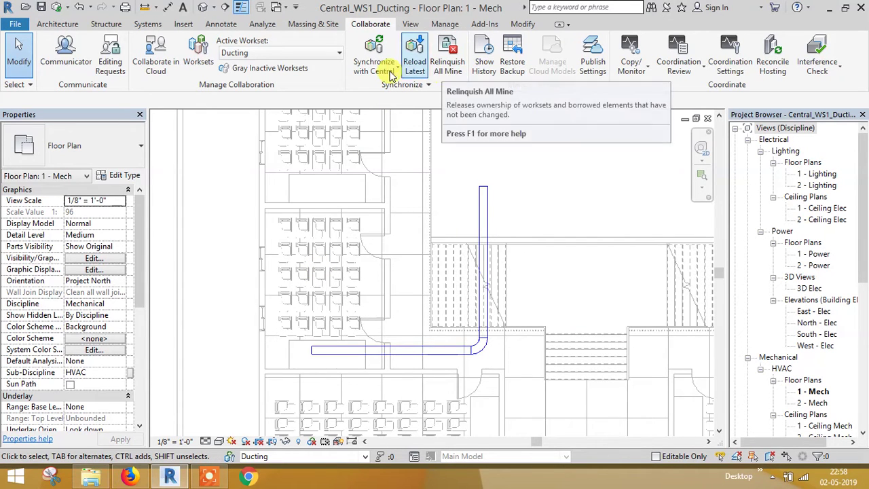
Close the Central_WS1_Ducting model while keeping ownership of its elements and worksets.
left_click(198, 53)
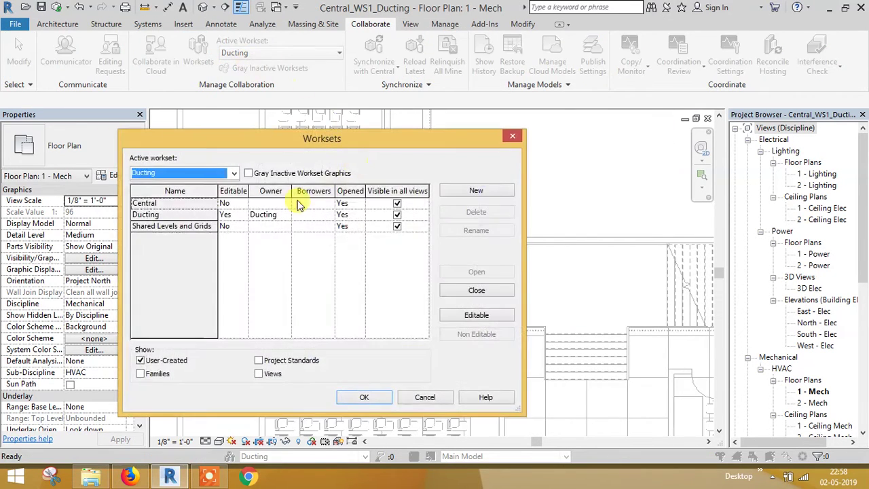
left_click(364, 394)
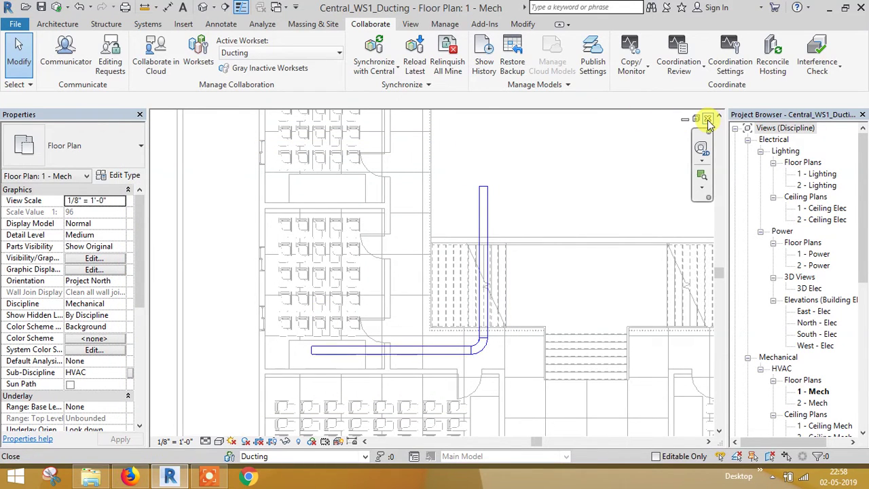
left_click(708, 120)
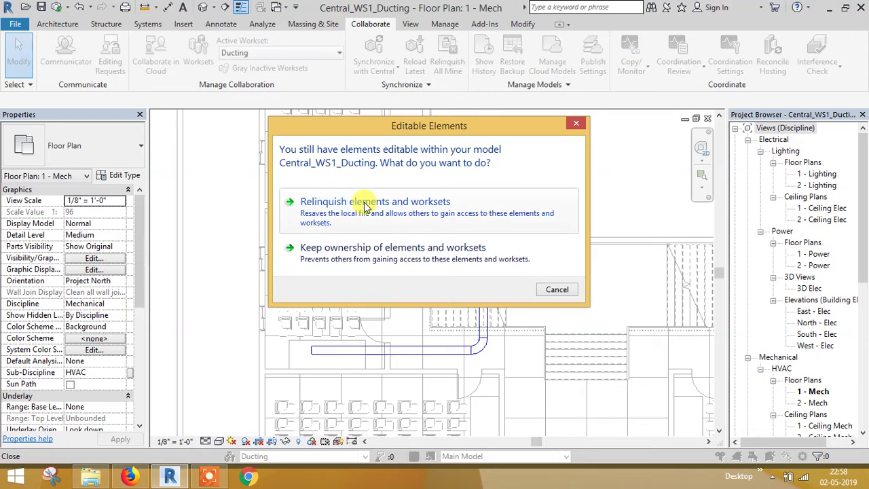
left_click(366, 257)
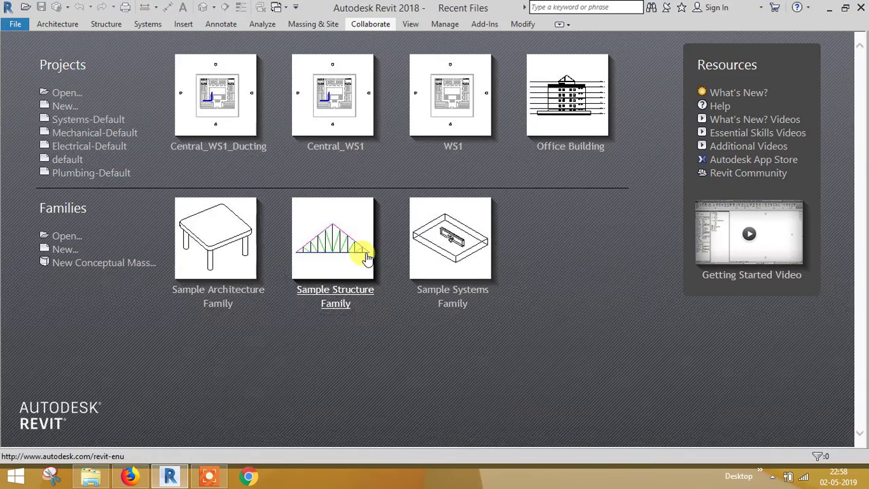
Change the Revit username in Options from 'Ducting' to 'Cable tray'.
left_click(17, 26)
left_click(188, 397)
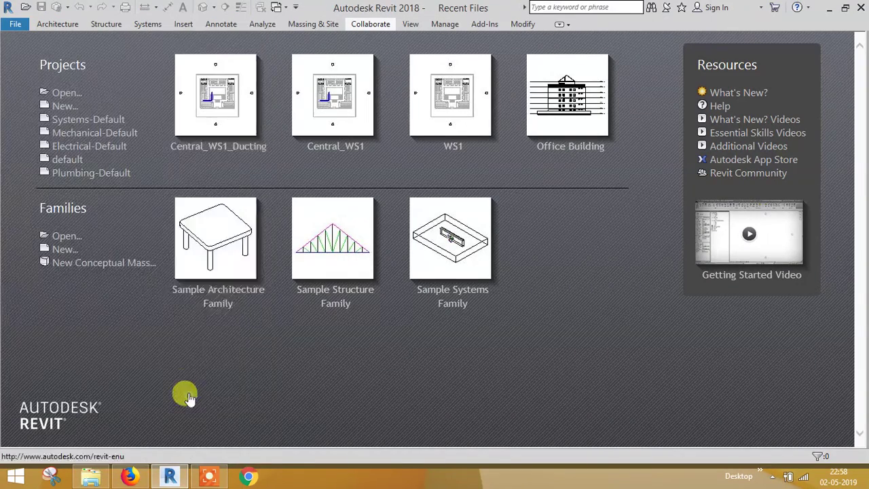
left_click_drag(323, 115, 286, 114)
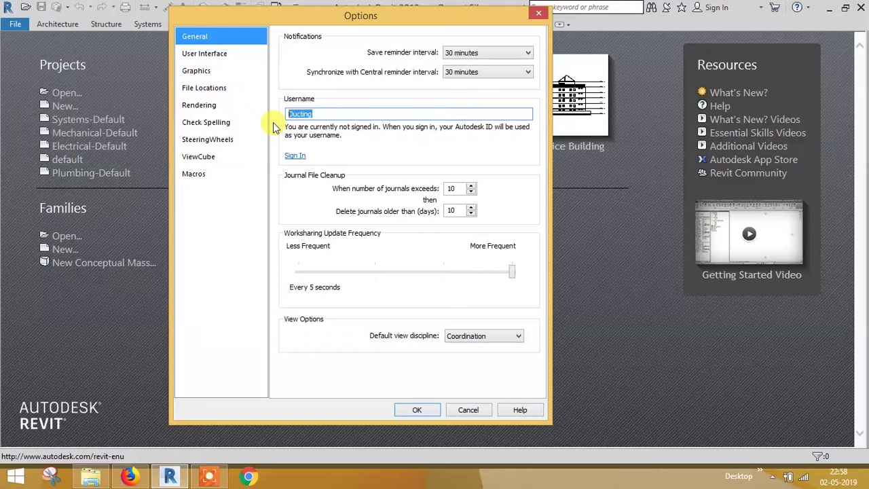
type("Cable tray")
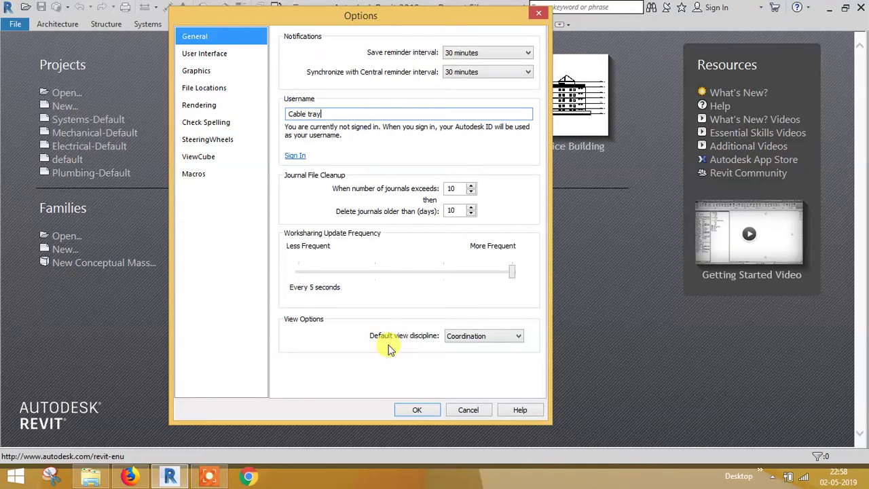
left_click(431, 411)
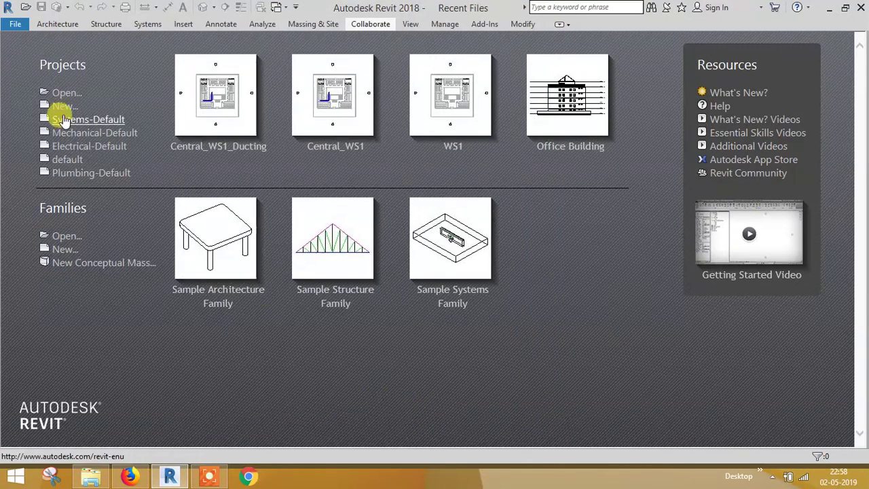
Select the central model Central_WS1.rvt from the Revit files folder in the Open dialog.
left_click(68, 92)
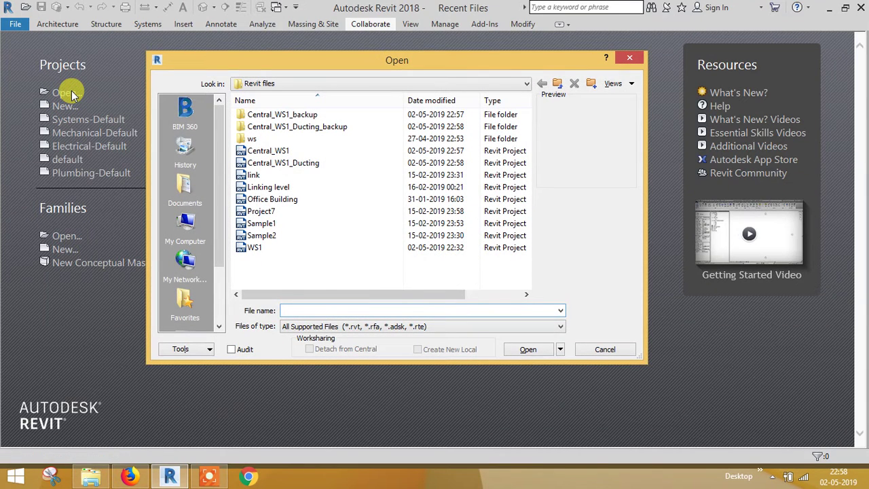
left_click(290, 169)
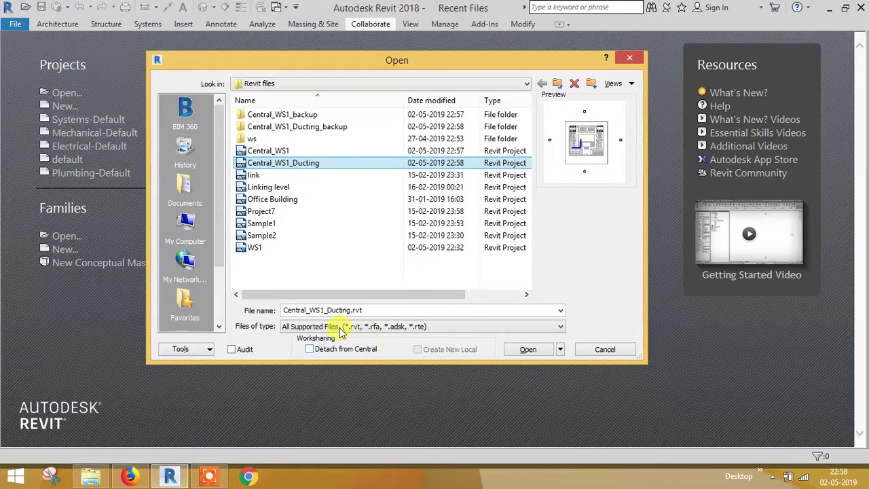
left_click(267, 152)
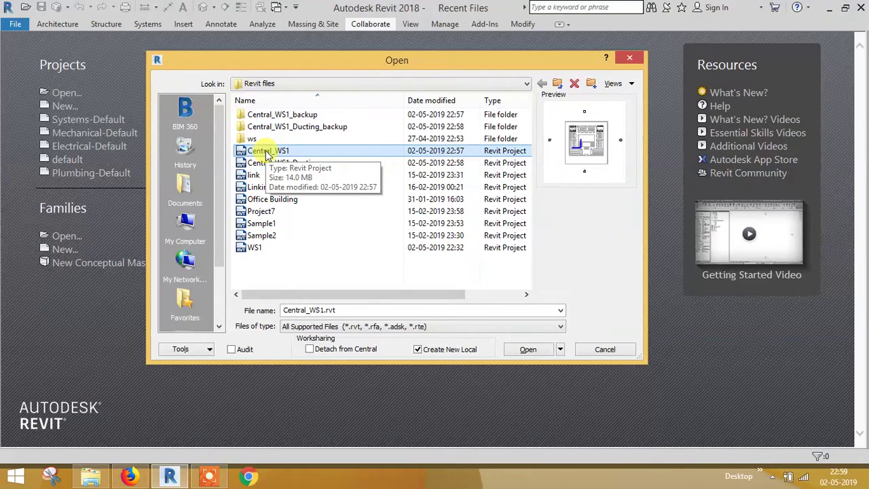
Open Central_WS1 as a new local copy named Central_WS1_Cable tray.
left_click(528, 351)
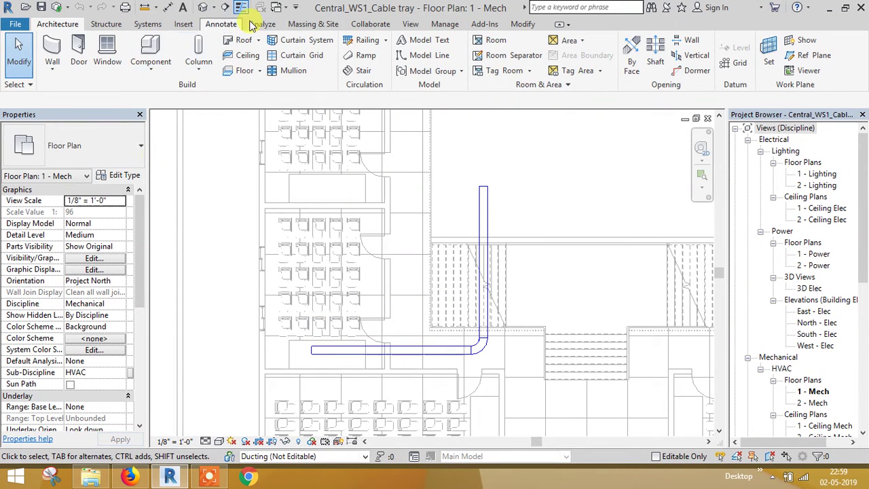
left_click(353, 24)
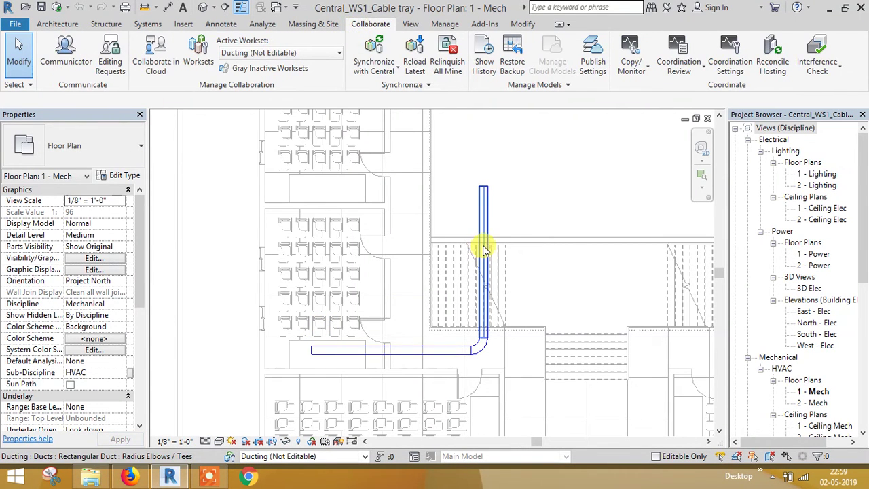
Create a new workset named 'Cable tray'.
left_click(193, 53)
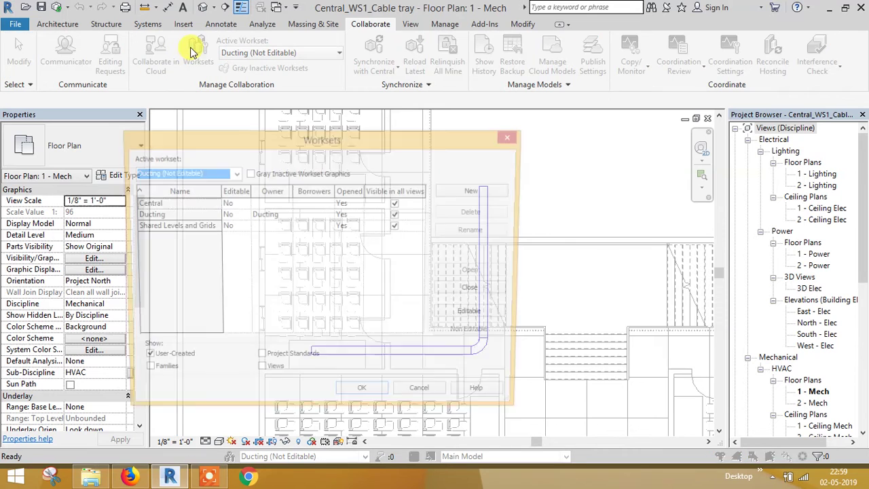
left_click(462, 190)
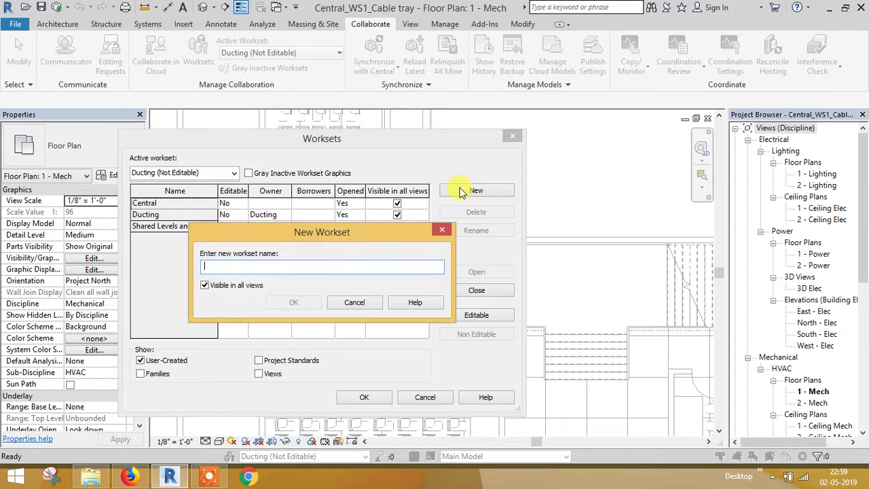
type("Cable")
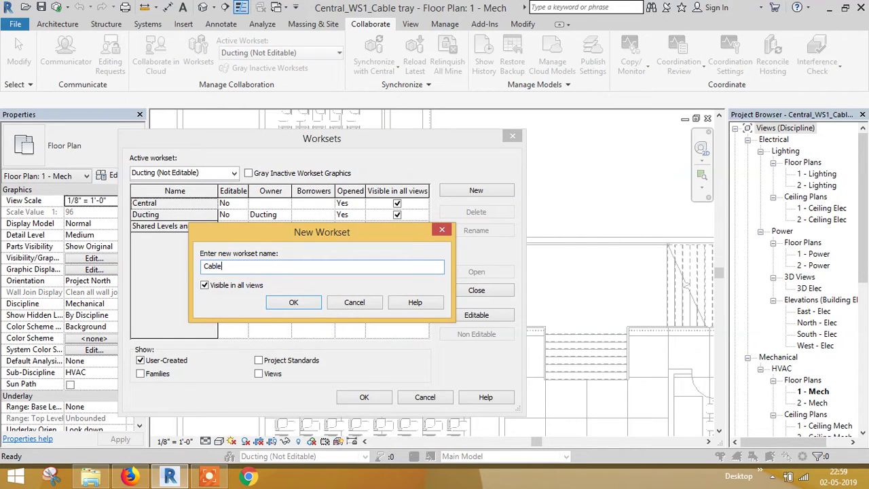
type(" tray")
left_click(294, 303)
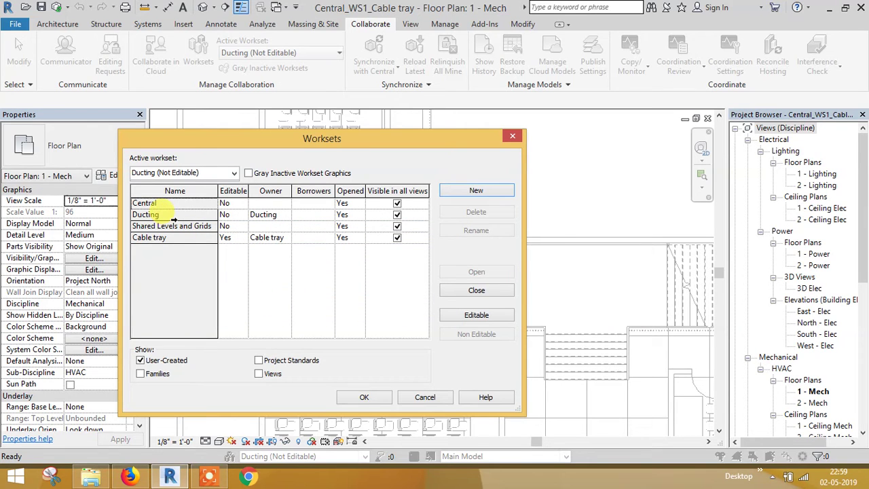
Try making the Ducting workset editable, which fails, then make Cable tray the active workset.
left_click(246, 219)
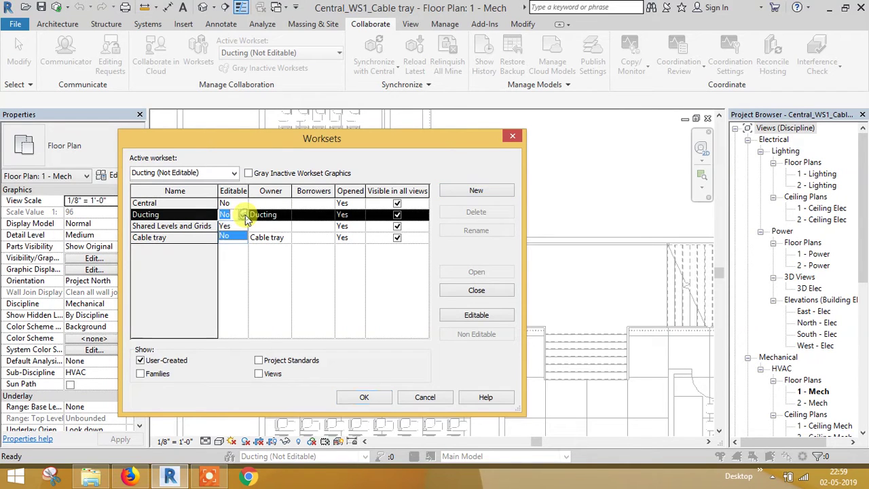
left_click(230, 226)
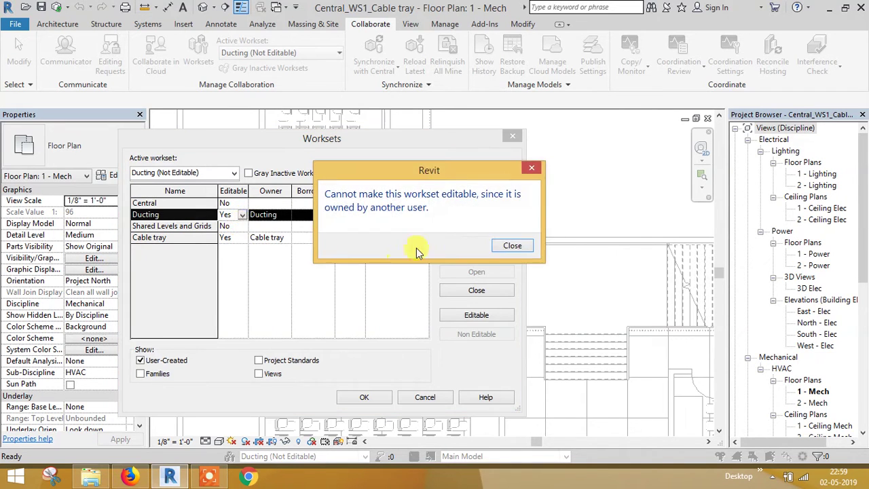
left_click(511, 246)
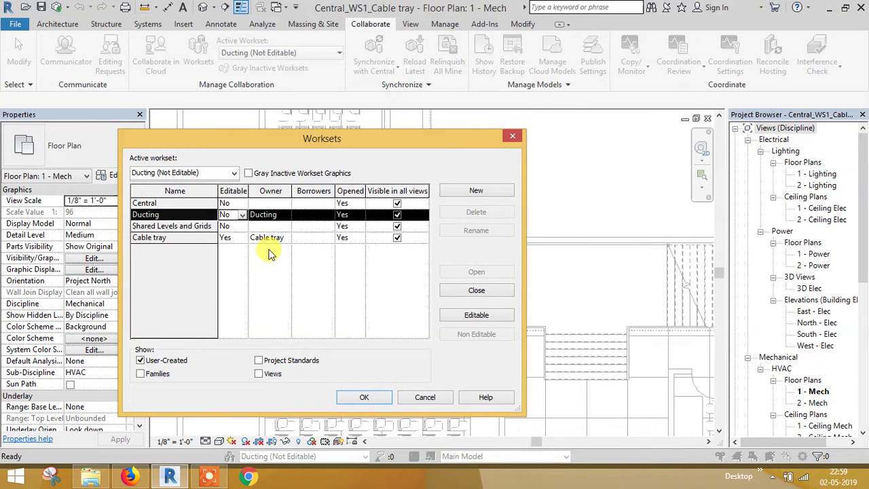
left_click(377, 397)
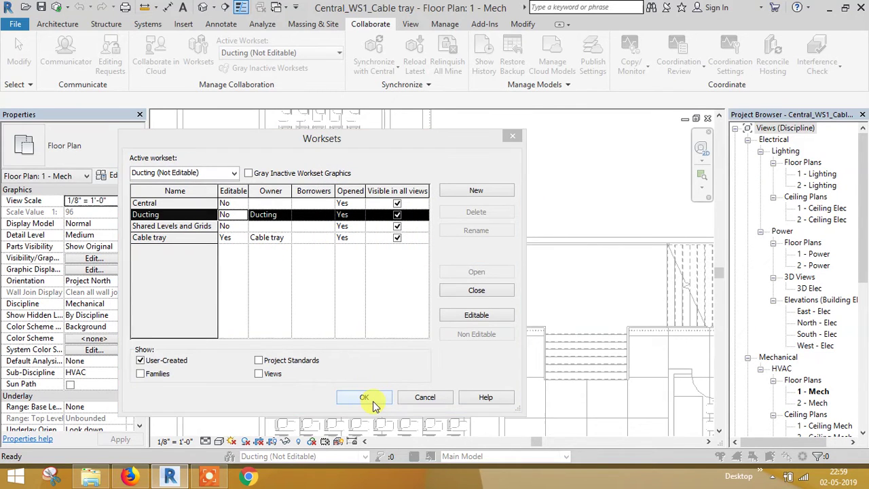
left_click(465, 248)
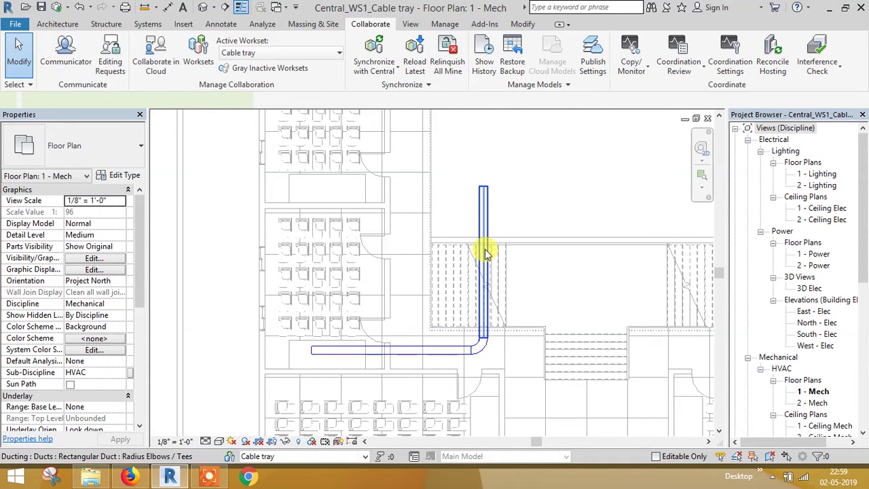
Try deleting the vertical duct and send an editing request to the Ducting user.
left_click(485, 253)
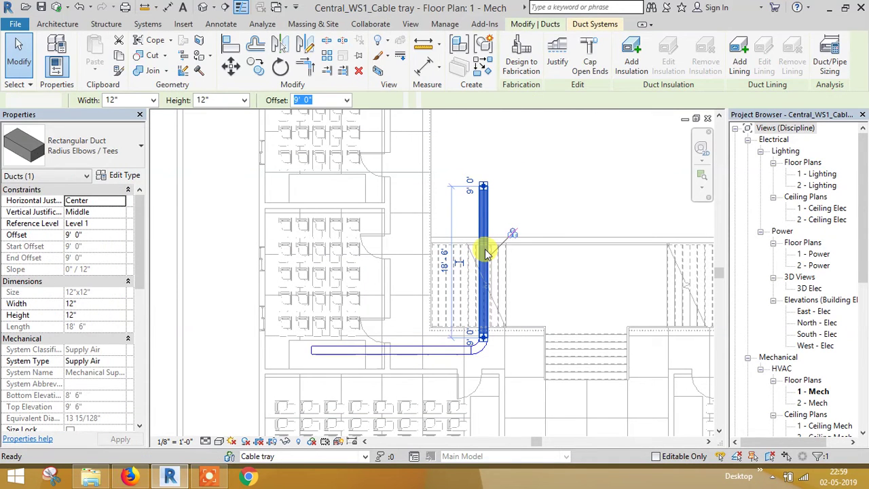
key("Delete")
left_click_drag(635, 334, 237, 119)
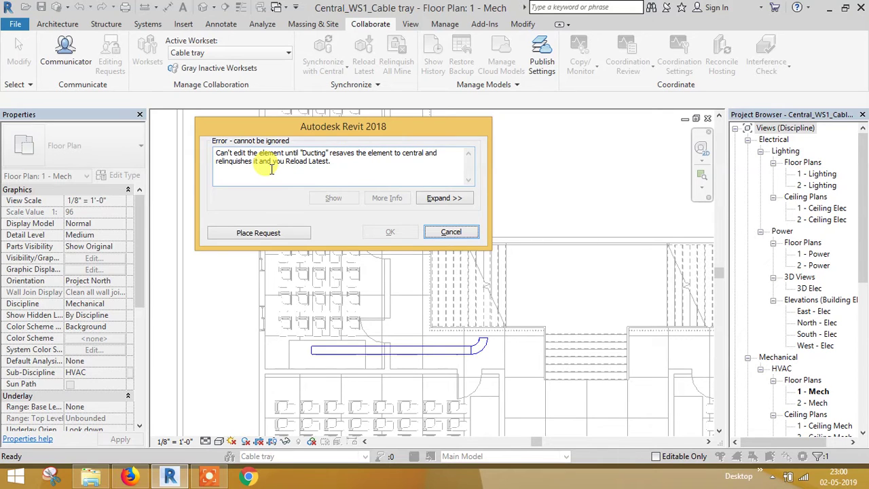
left_click(277, 236)
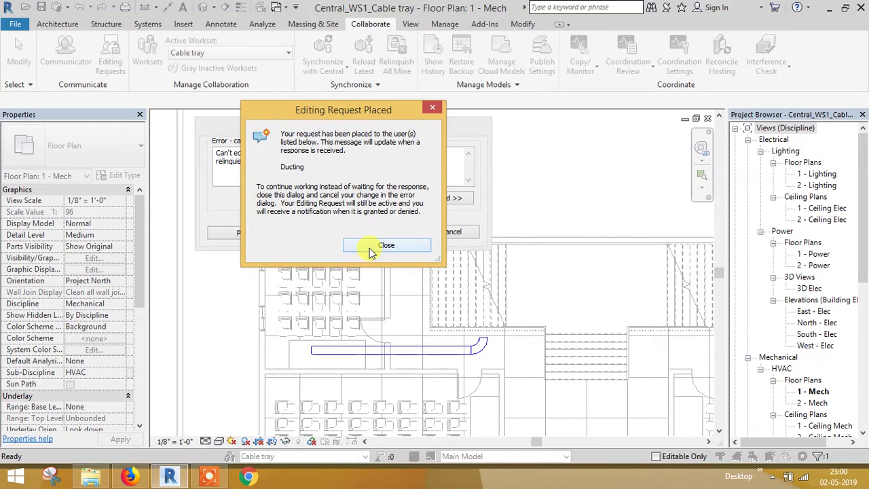
left_click(372, 253)
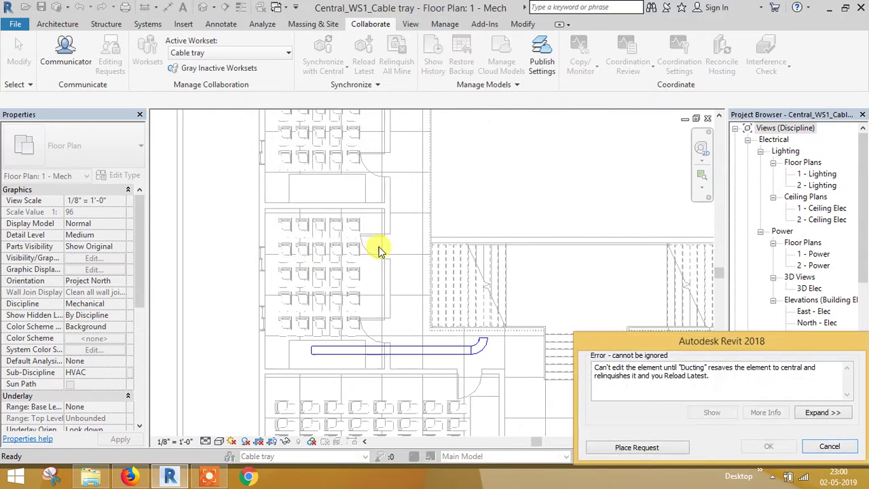
left_click(842, 448)
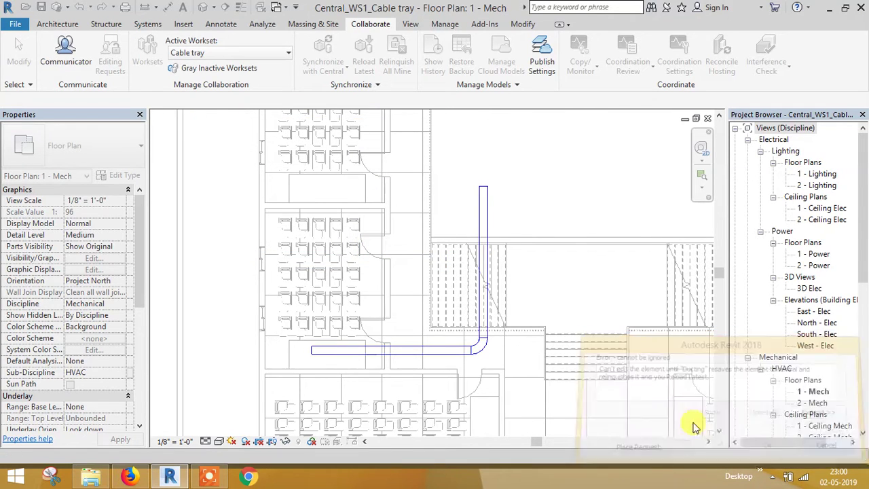
Try removing the horizontal duct and send an editing request for it as well.
left_click(445, 355)
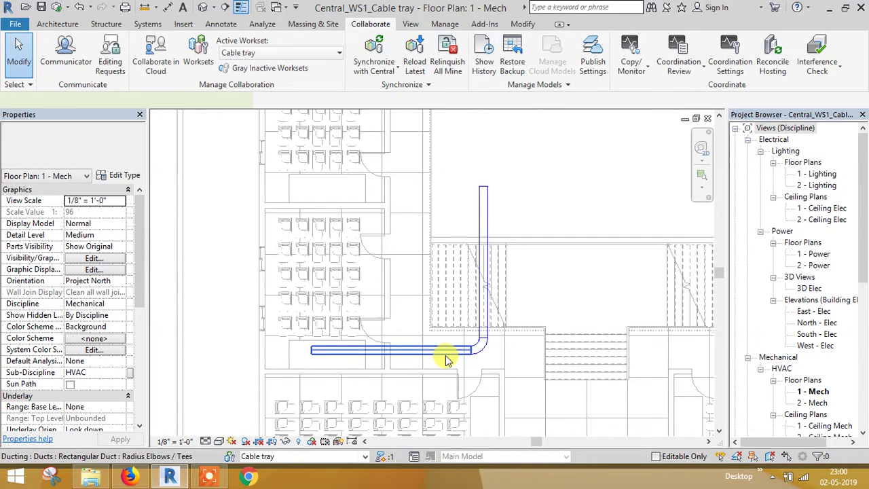
left_click(445, 355)
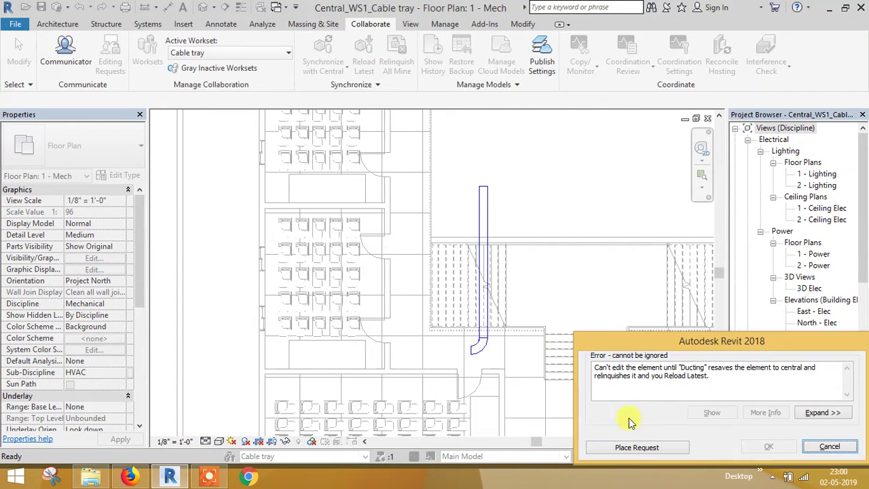
left_click(647, 452)
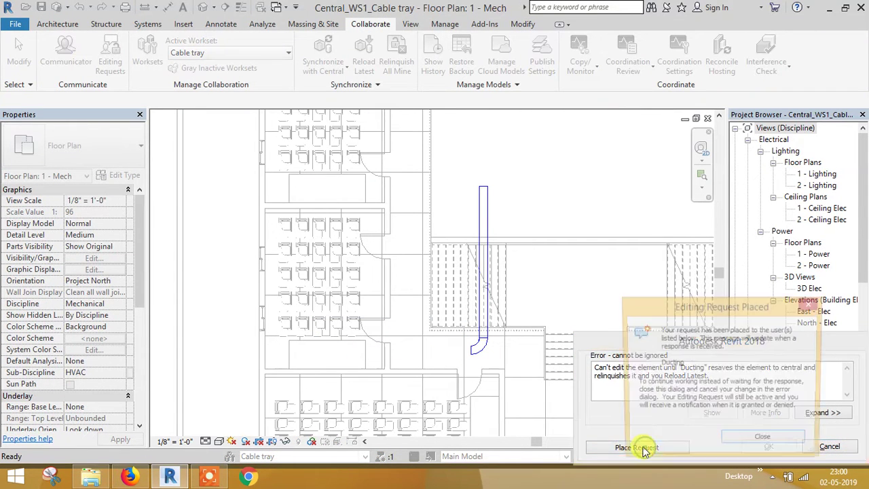
left_click(748, 442)
left_click(825, 443)
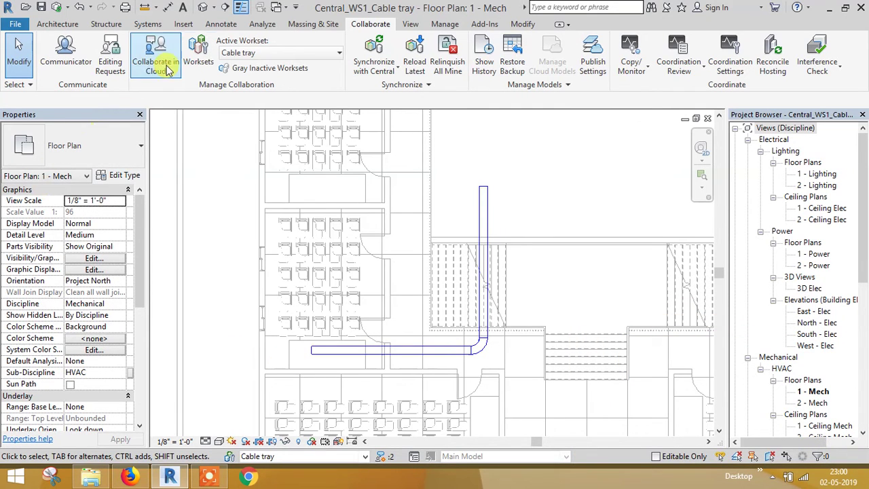
Make Ducting the active workset.
left_click(240, 53)
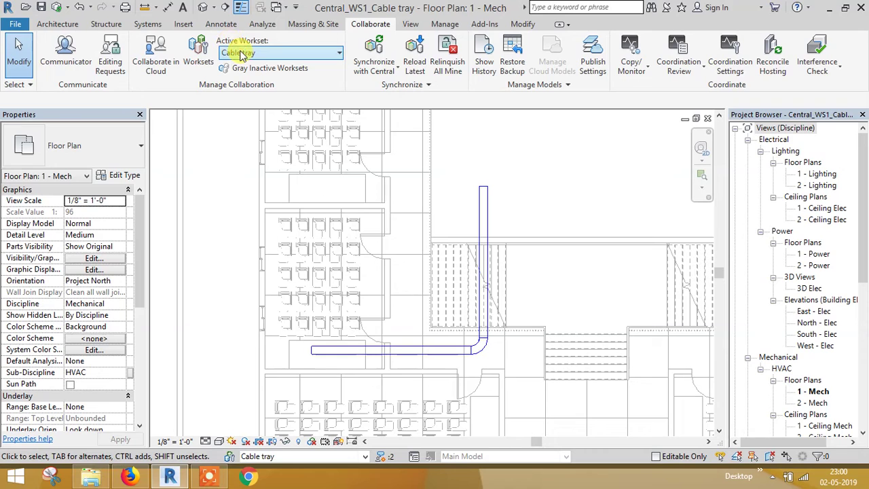
left_click(287, 55)
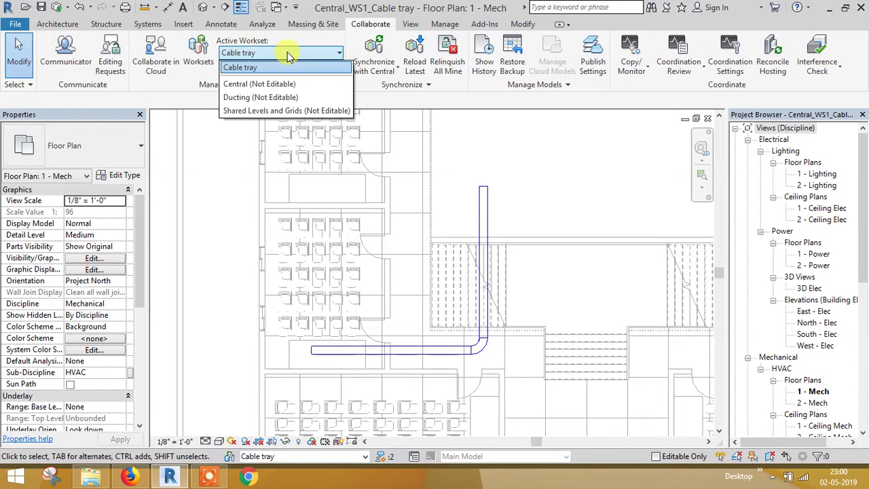
left_click(282, 97)
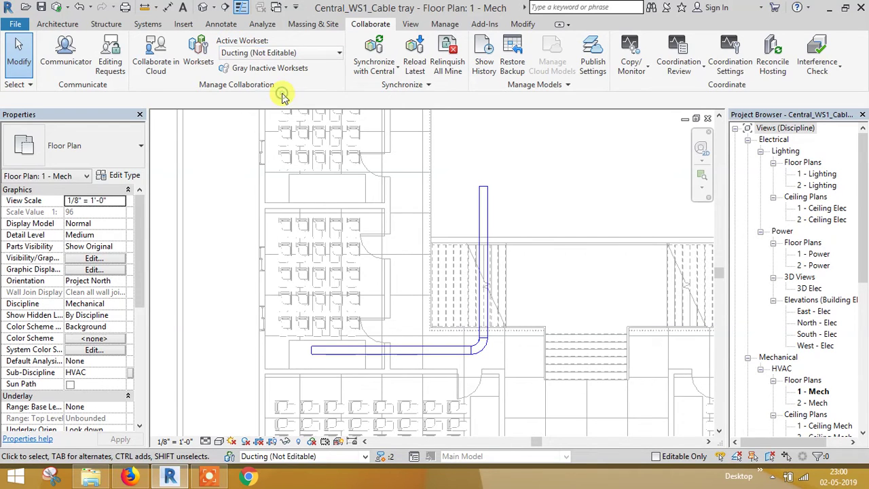
Draw a trial duct segment on the 1 - Mech plan, then delete it.
left_click(49, 58)
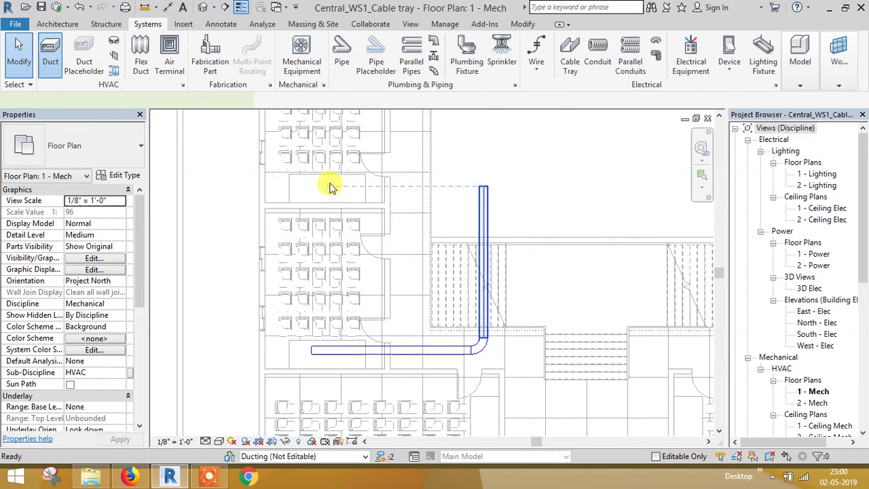
left_click(329, 182)
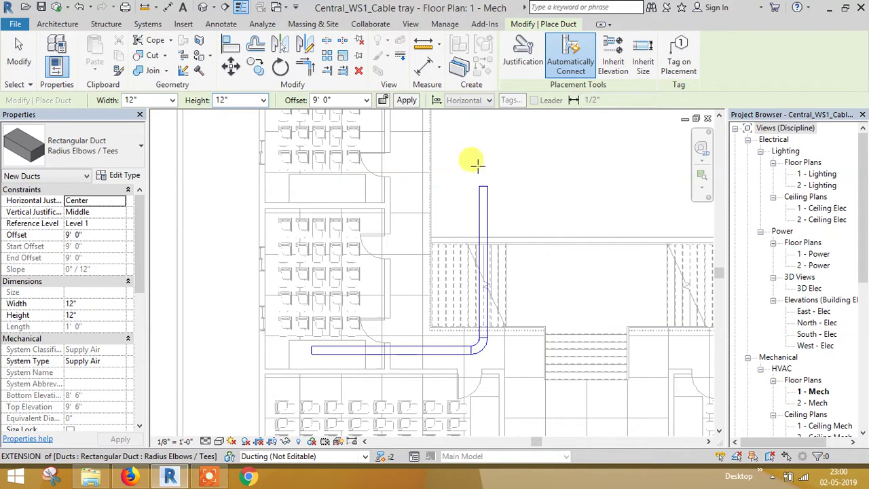
left_click(415, 184)
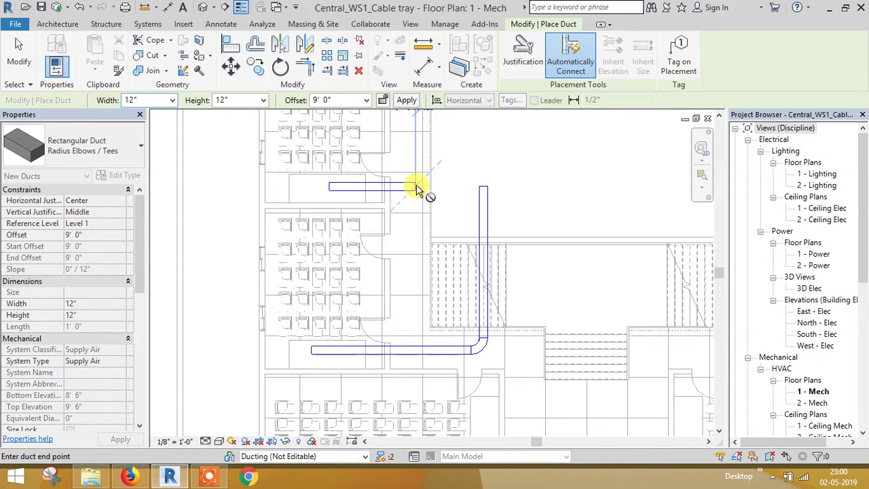
key("Escape")
key("Escape")
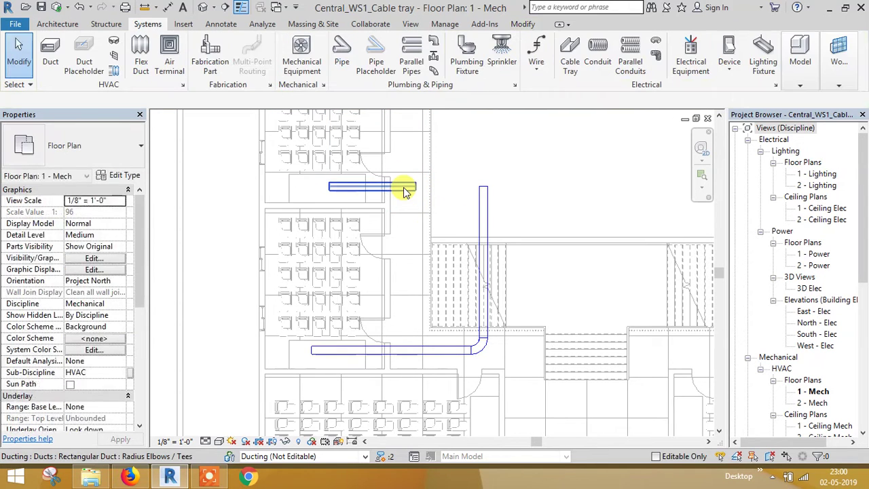
left_click(404, 188)
key("Delete")
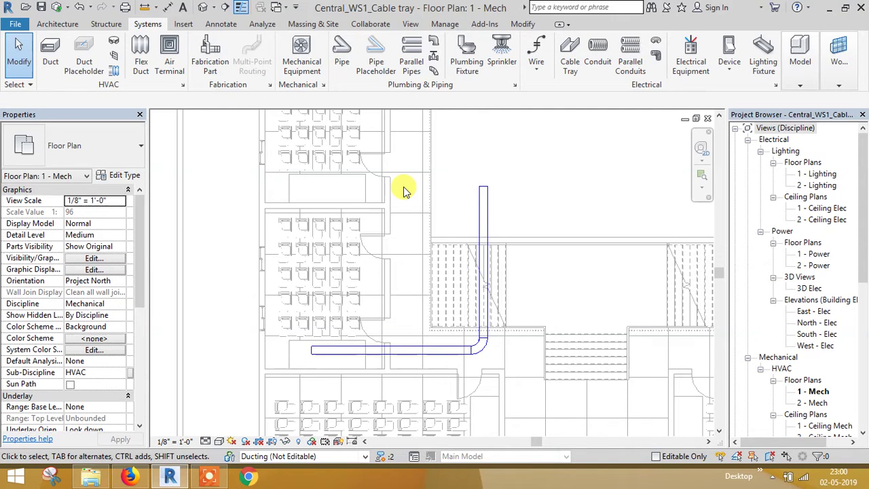
left_click(370, 25)
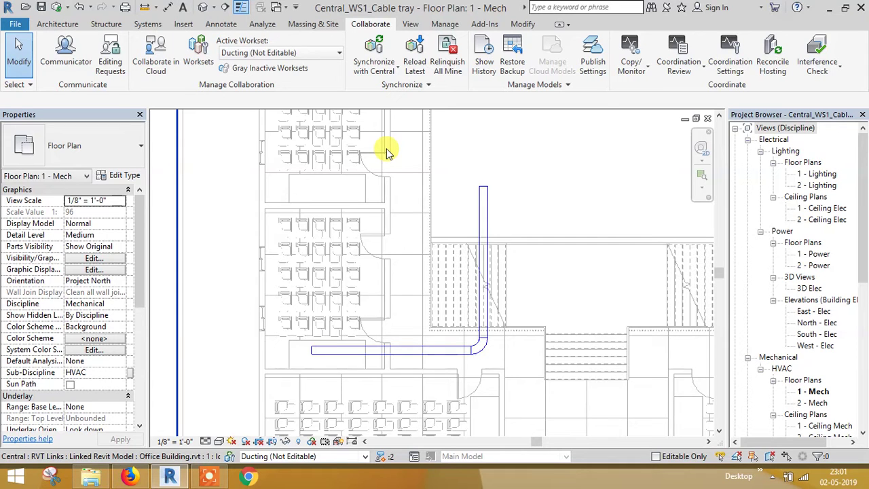
Synchronize the Cable tray local file with Central_WS1 and confirm.
left_click(376, 51)
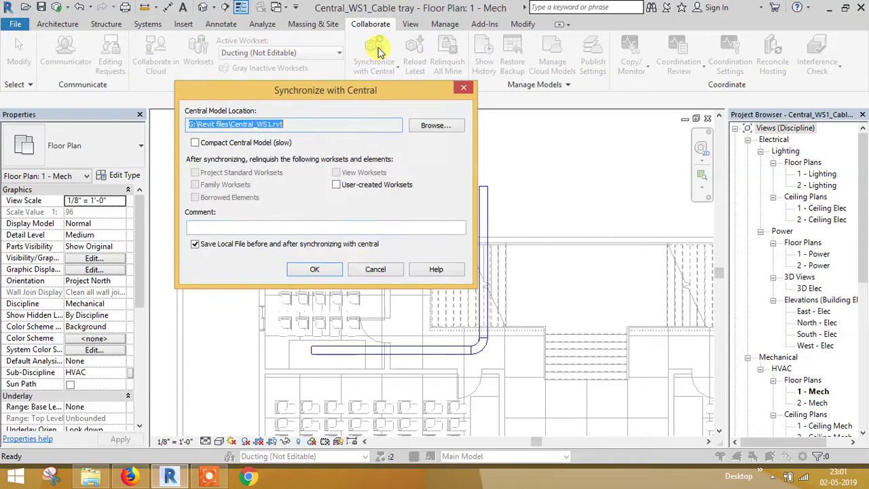
left_click(333, 268)
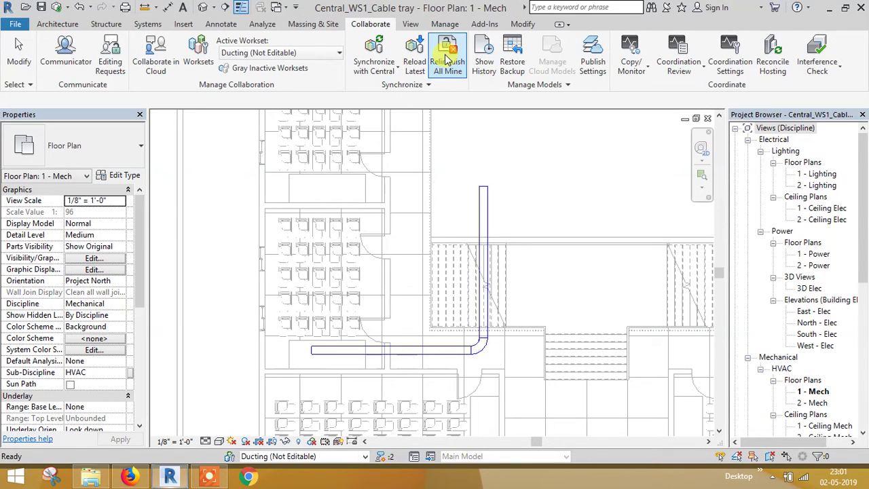
Close the Cable tray model's floor plan, saving changes to the local file only.
left_click(708, 119)
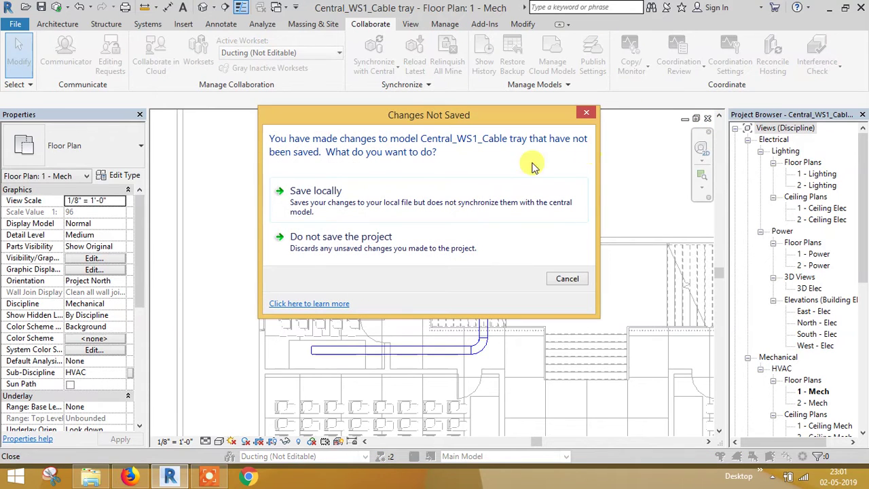
left_click(362, 208)
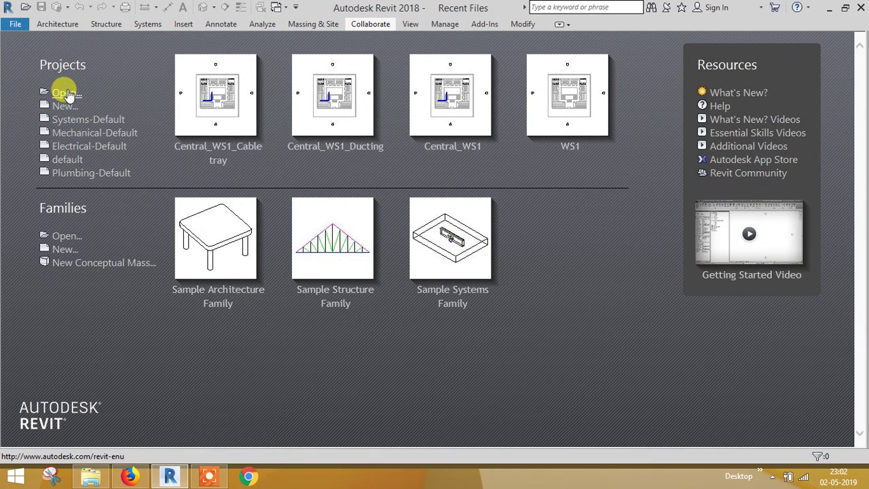
Open the Central_WS1_Ducting project file.
left_click(68, 93)
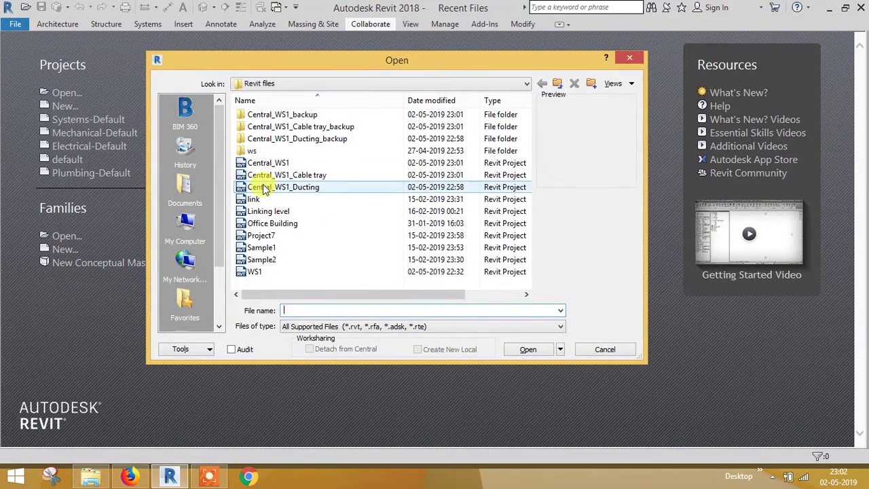
left_click(266, 190)
left_click(527, 349)
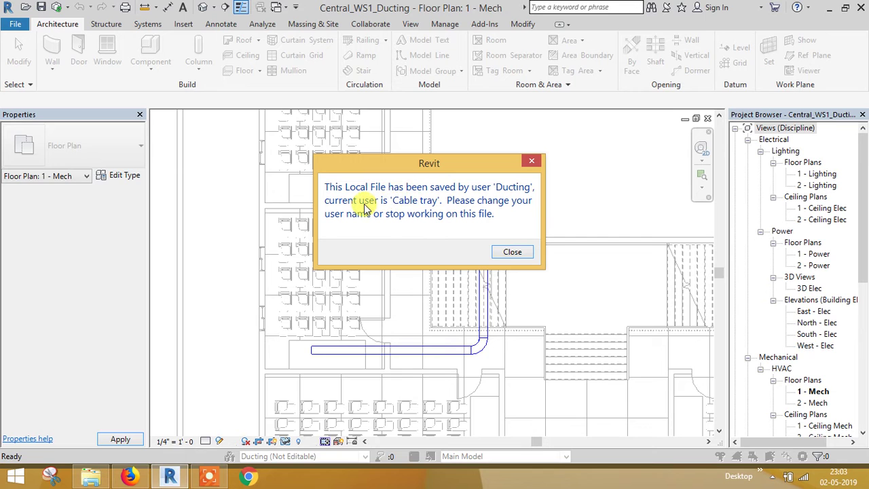
Dismiss the wrong-user and cannot-save warnings and close Central_WS1_Ducting without saving.
left_click(505, 252)
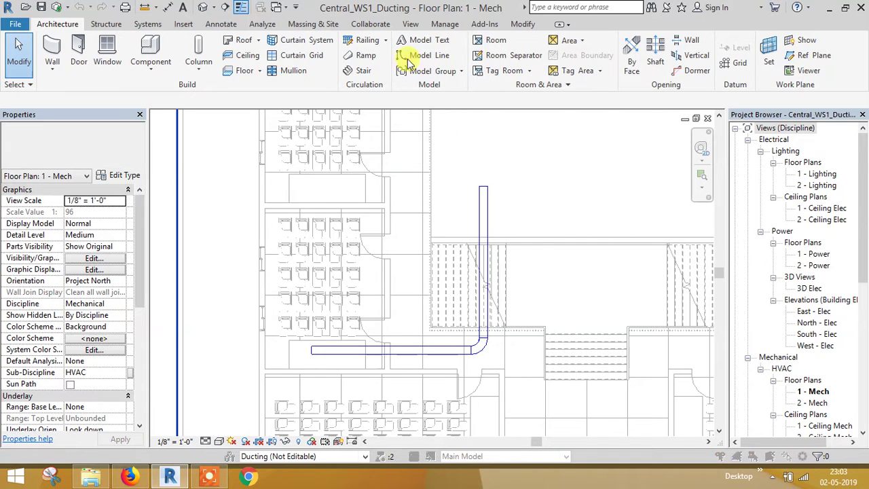
left_click(499, 271)
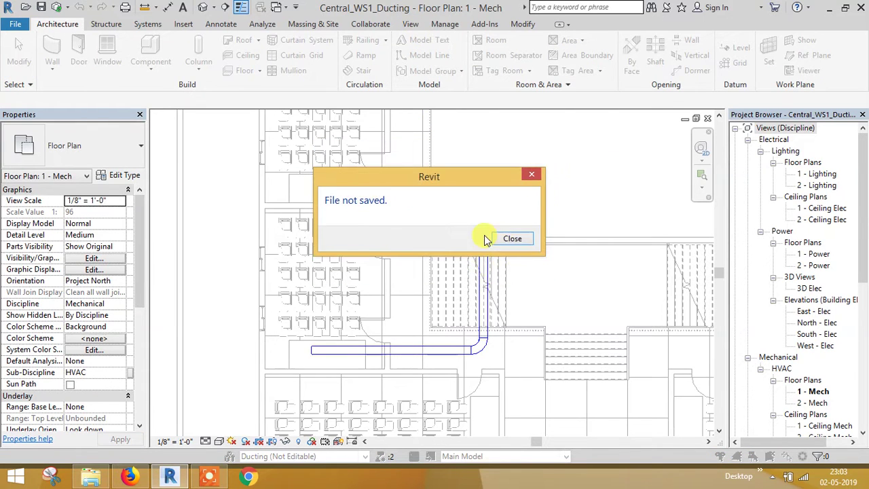
left_click(514, 241)
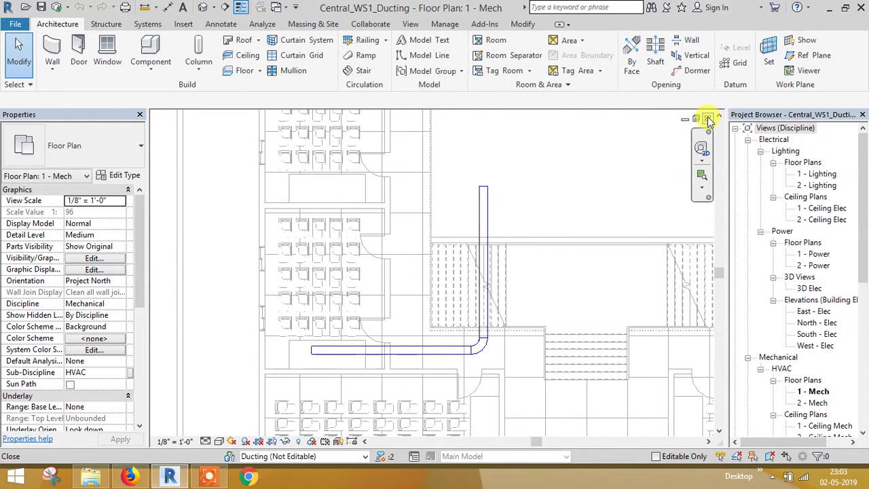
left_click(708, 118)
Open Options and select the current 'Cable tray' username for replacement.
left_click(15, 25)
left_click(187, 398)
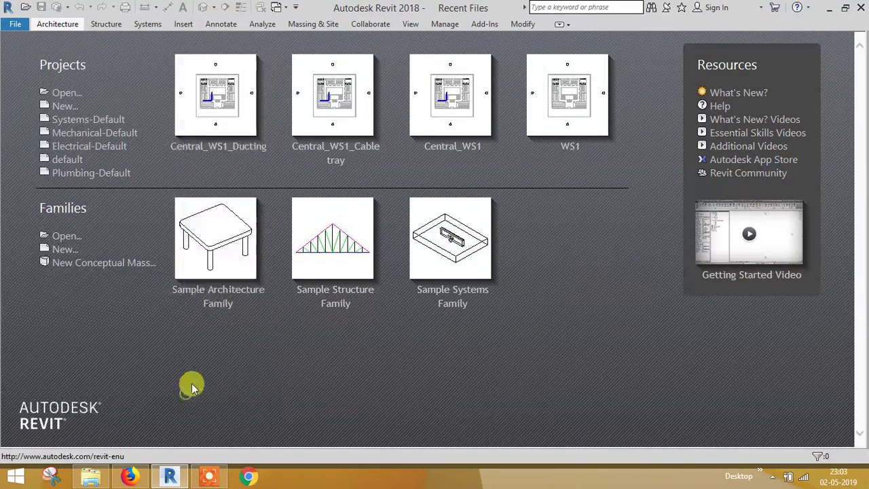
left_click_drag(336, 114, 258, 116)
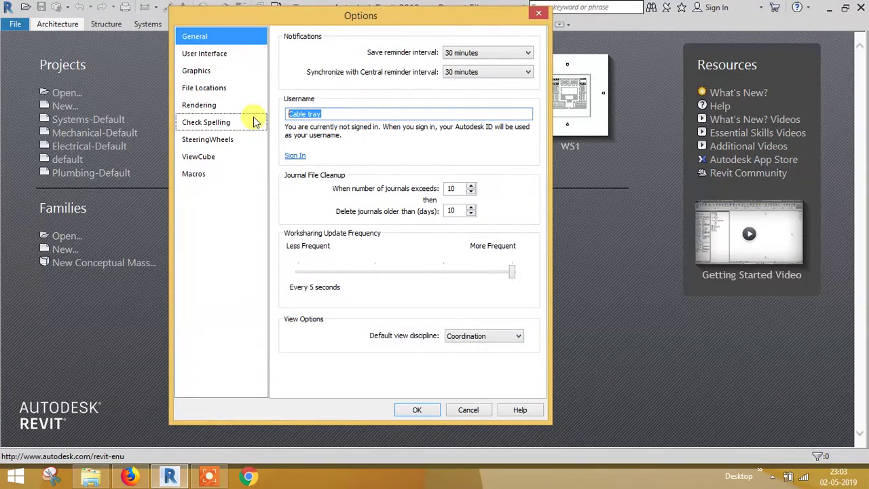
Change the username to Ducting and reopen Central_WS1_Ducting under that user.
type("Ducting")
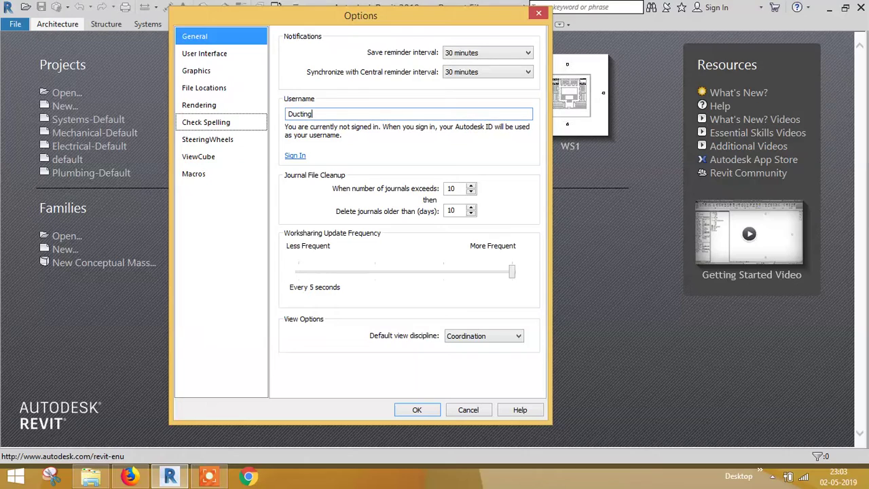
left_click(406, 411)
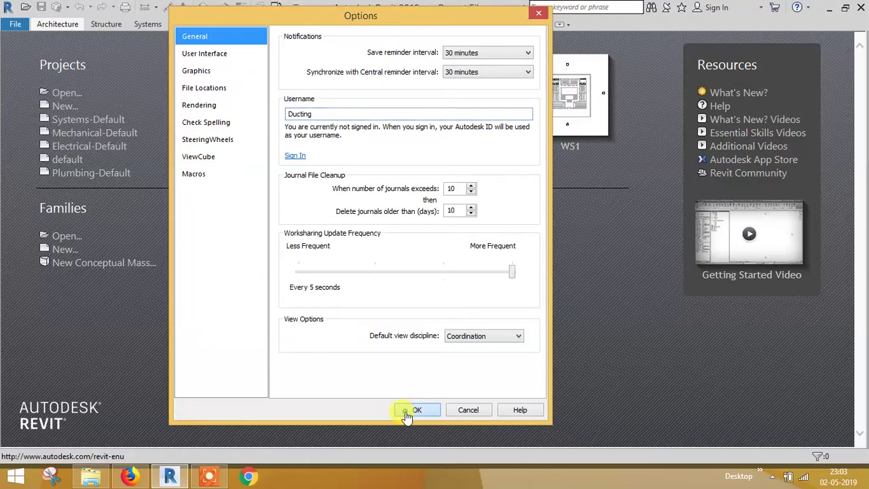
left_click(66, 93)
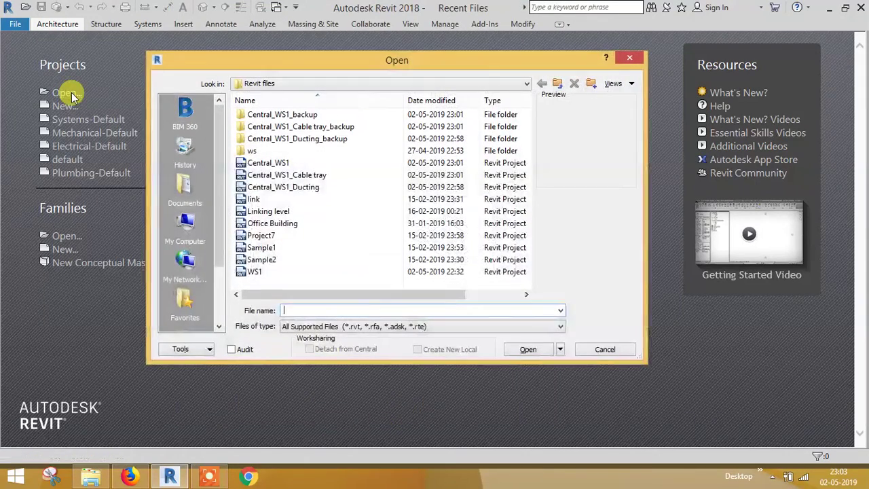
left_click(281, 187)
left_click(527, 351)
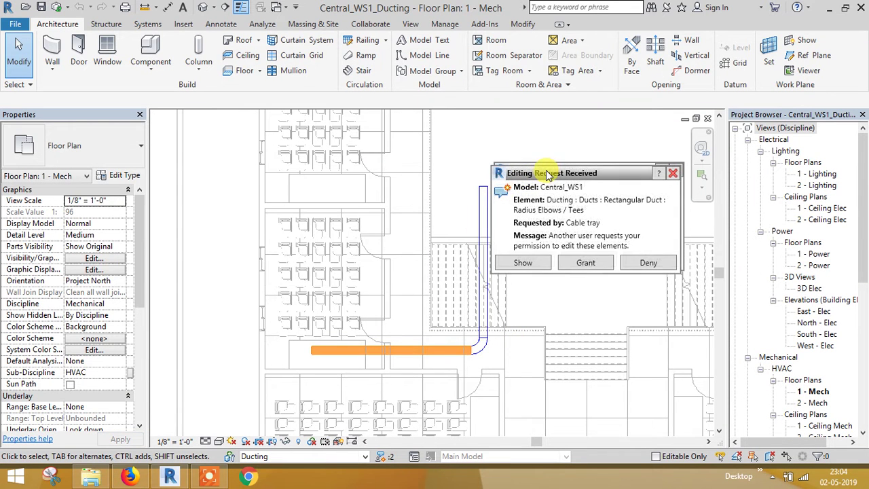
Grant Cable tray's horizontal duct request and deny the vertical duct request.
left_click_drag(541, 177, 271, 161)
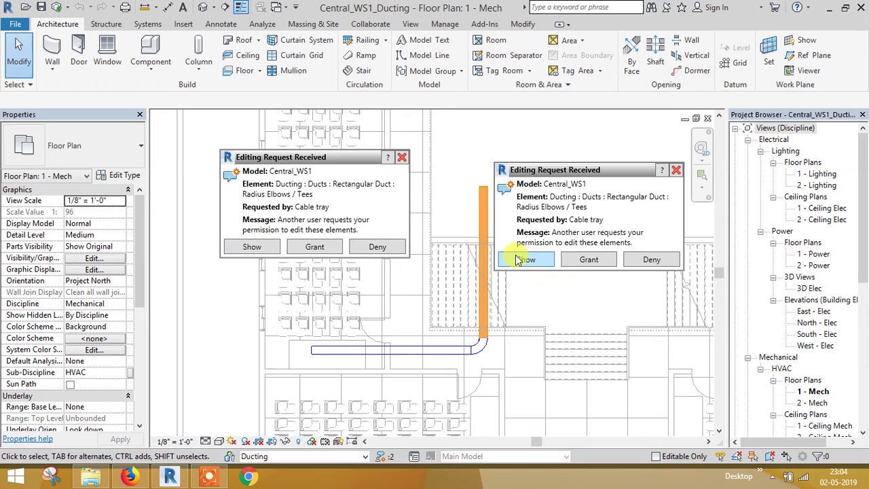
left_click(314, 251)
left_click(655, 261)
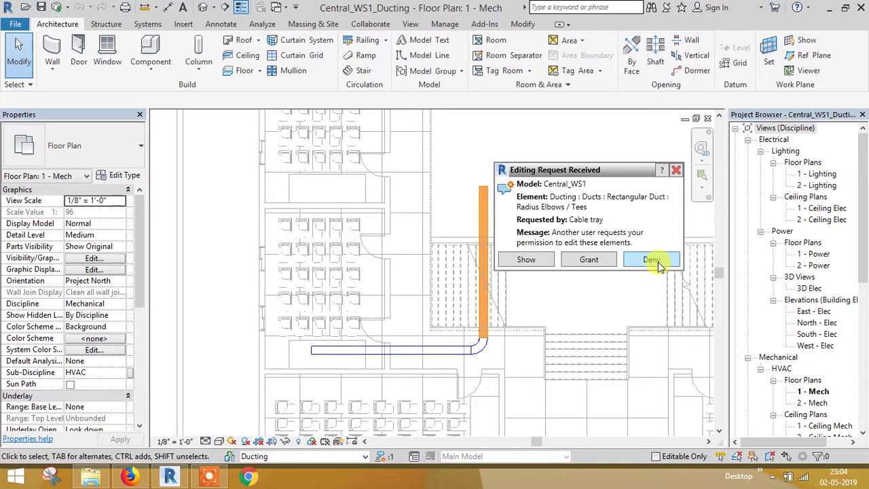
Check in the Worksets dialog that Cable tray borrows from the Ducting workset.
left_click(372, 24)
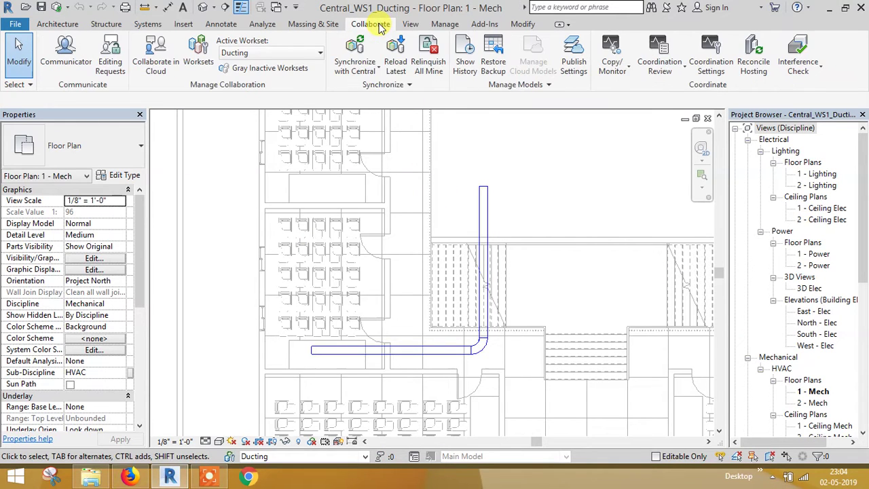
left_click(190, 54)
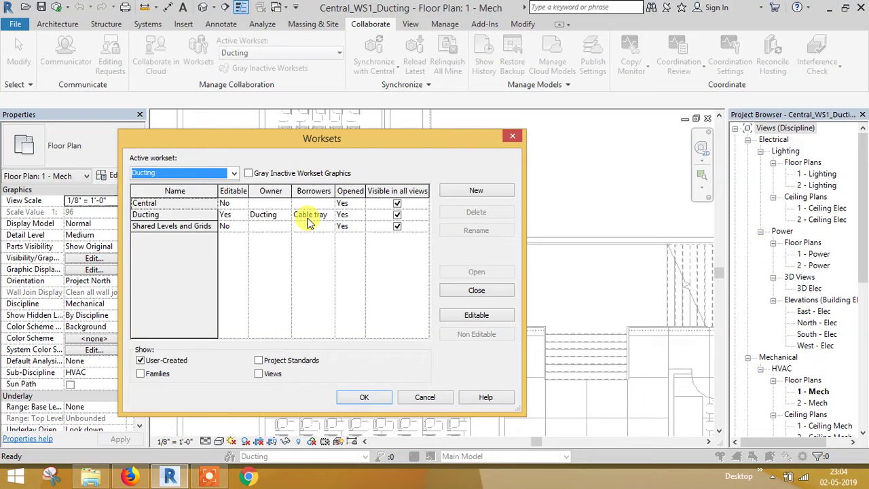
left_click_drag(363, 141, 310, 95)
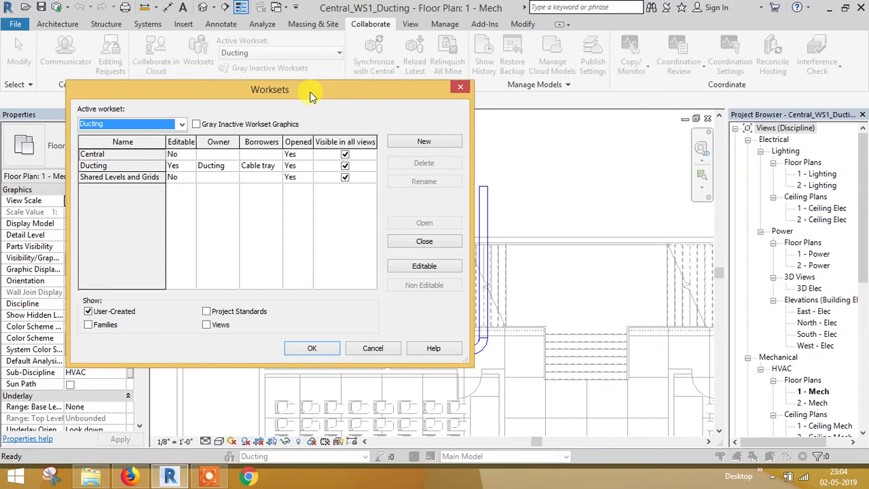
left_click(312, 347)
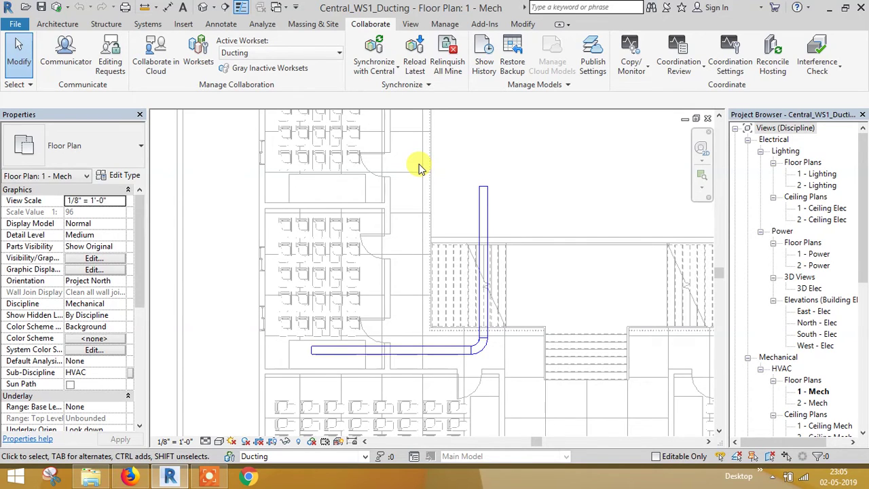
Reload latest from central and review the Ducting workset's borrowers in Worksets.
left_click(416, 60)
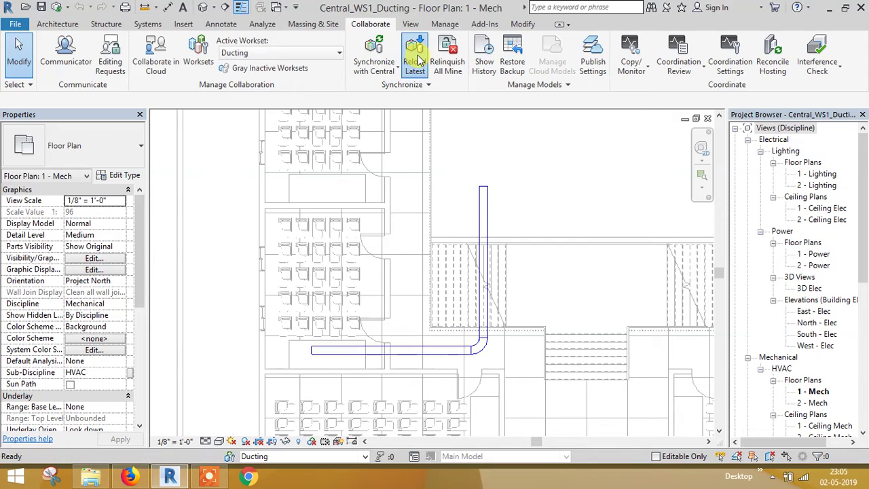
left_click(415, 51)
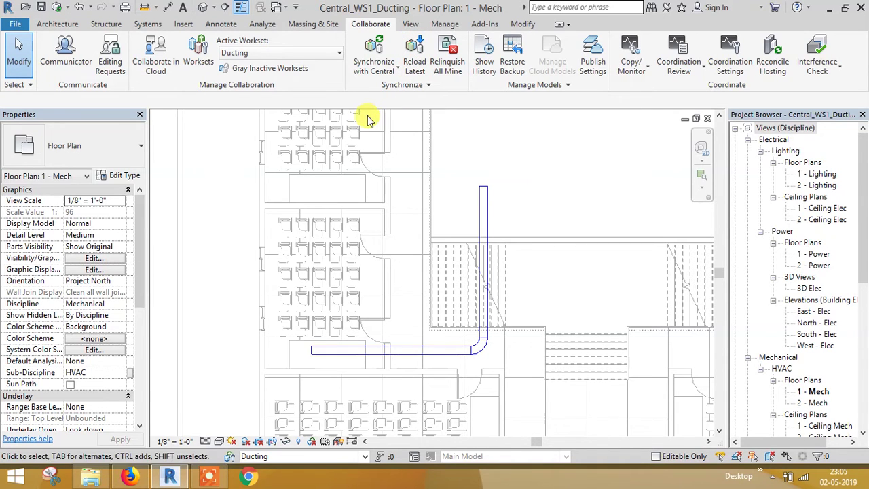
left_click(204, 61)
left_click(106, 180)
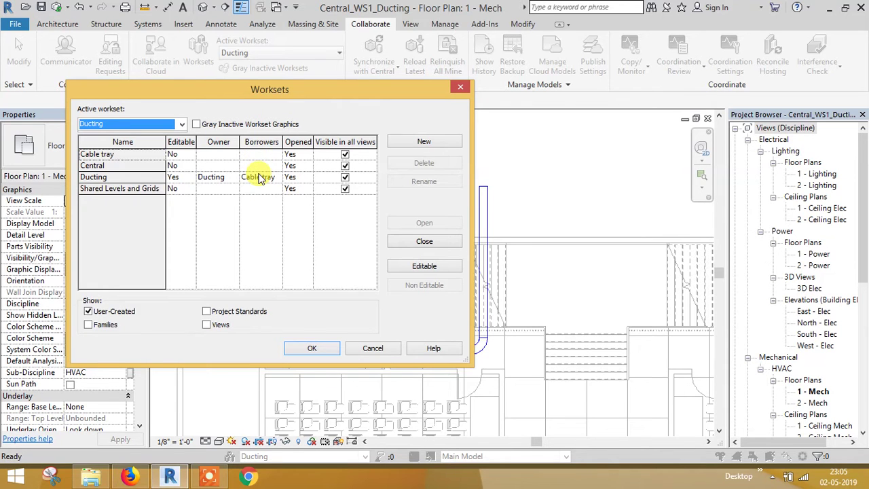
left_click(329, 351)
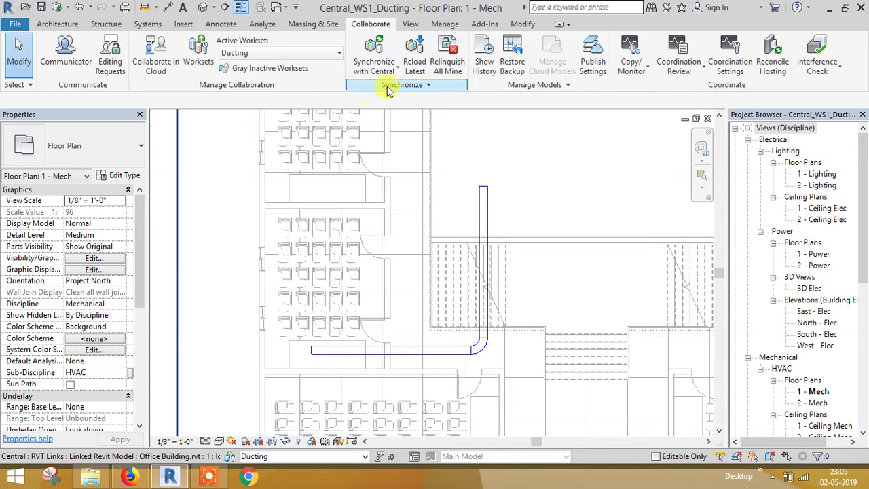
Reload latest again (no new changes), save the local Ducting file, and close the plan view.
left_click(415, 59)
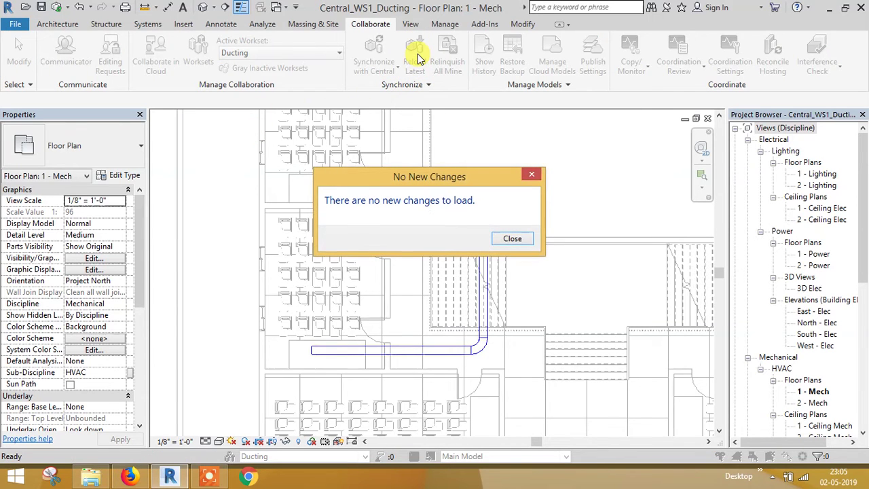
left_click(512, 239)
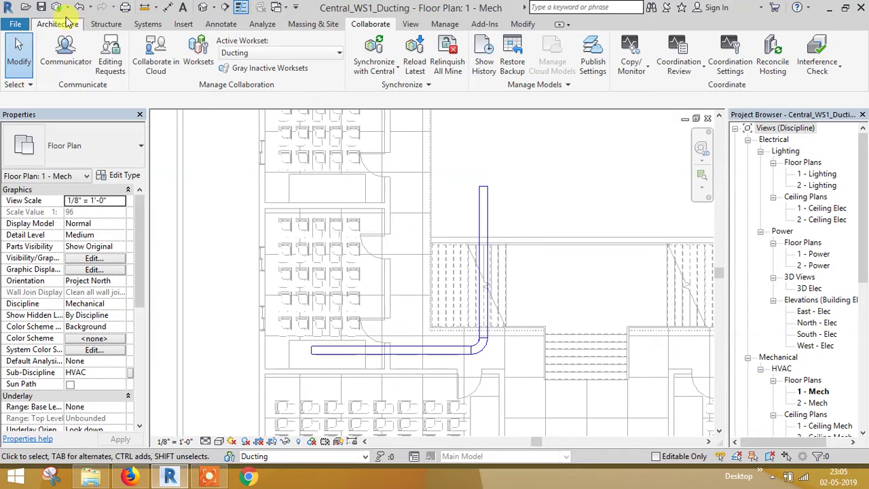
left_click(43, 8)
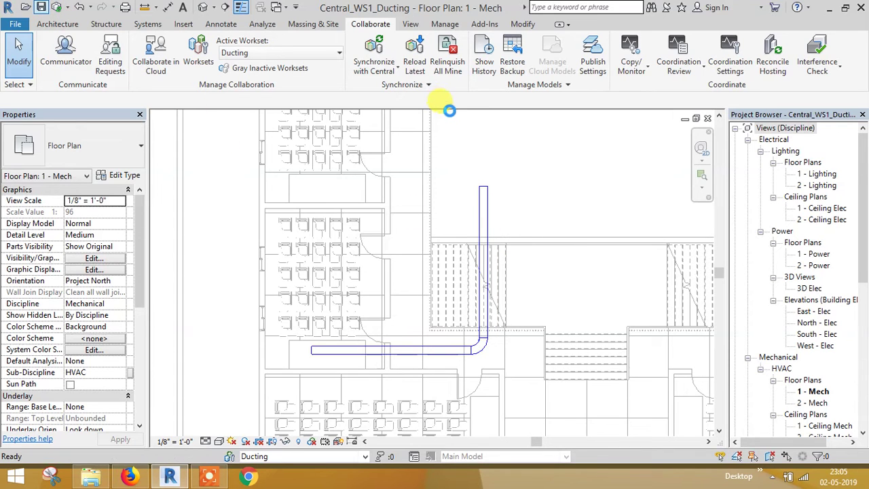
left_click(707, 118)
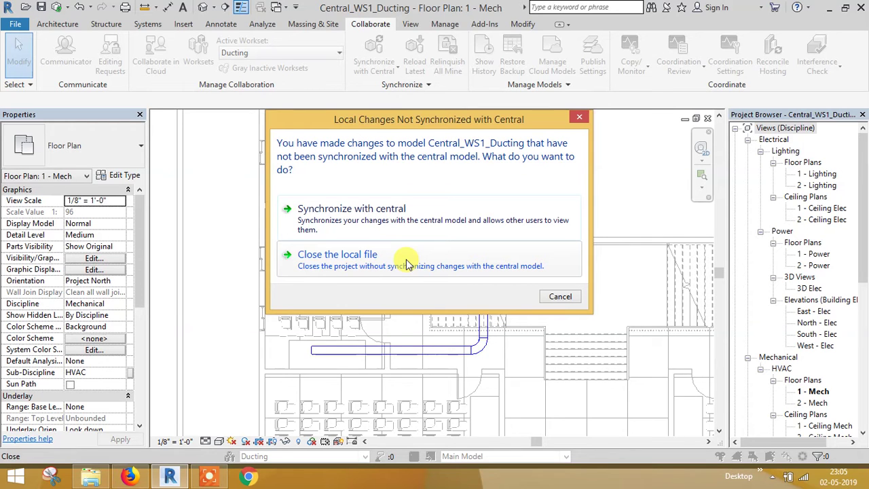
Cancel the close prompt and synchronize the Ducting local file with central.
left_click(562, 299)
left_click(373, 49)
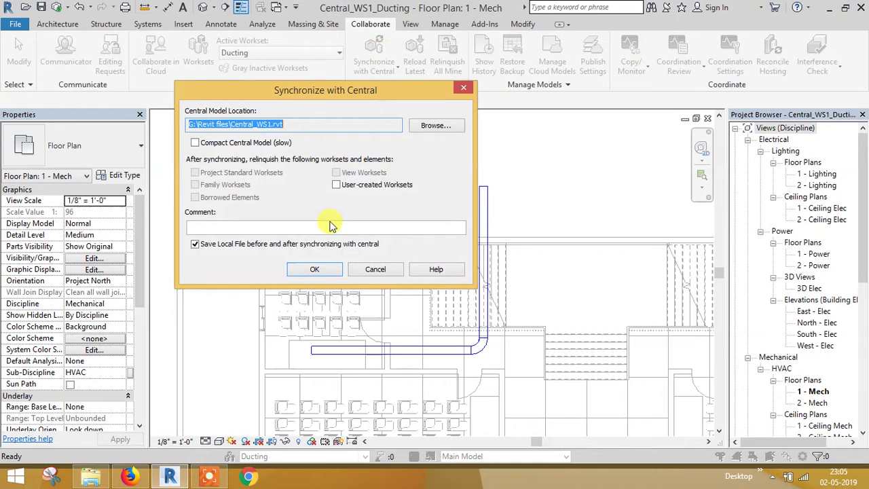
left_click(319, 269)
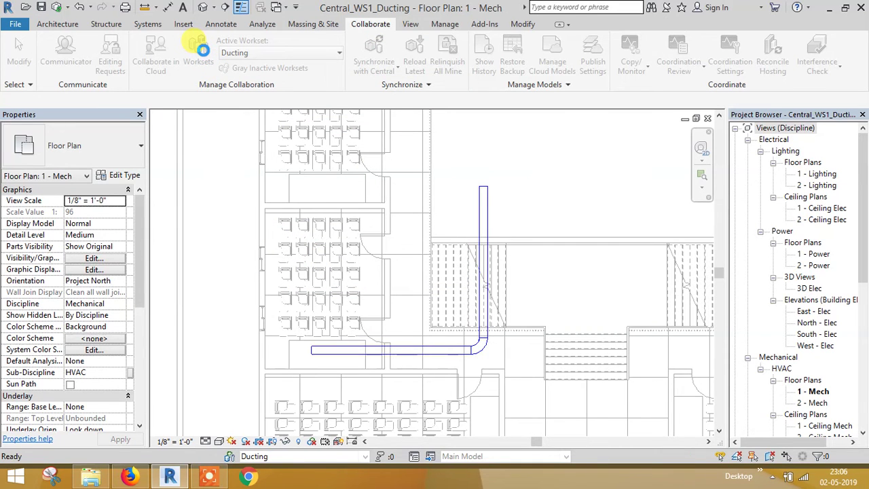
Review the Worksets list, then close the project keeping ownership of elements and worksets.
left_click(198, 49)
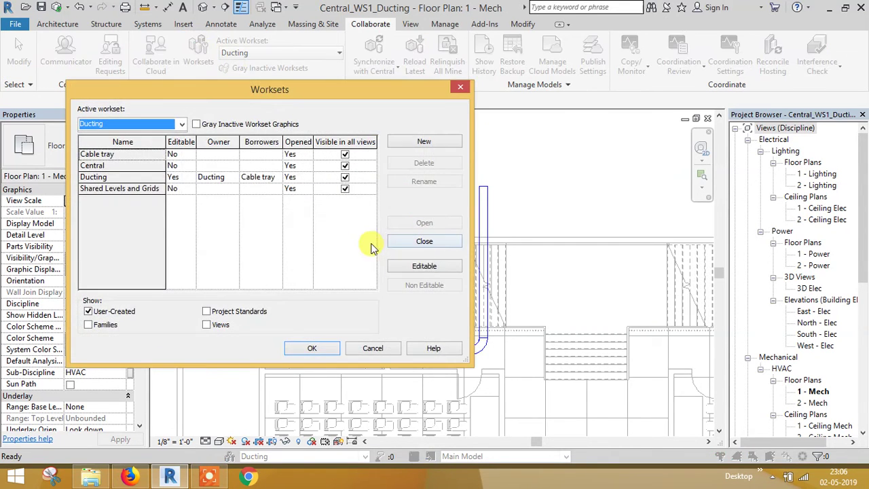
left_click(319, 349)
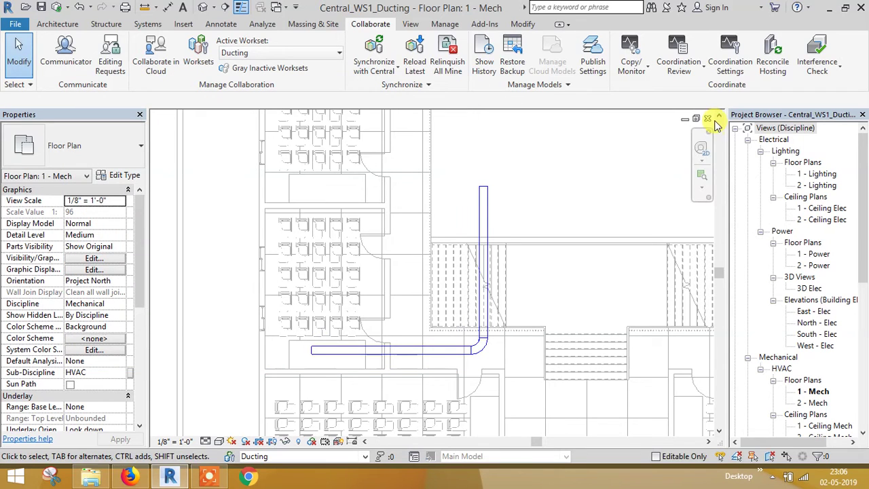
left_click(708, 119)
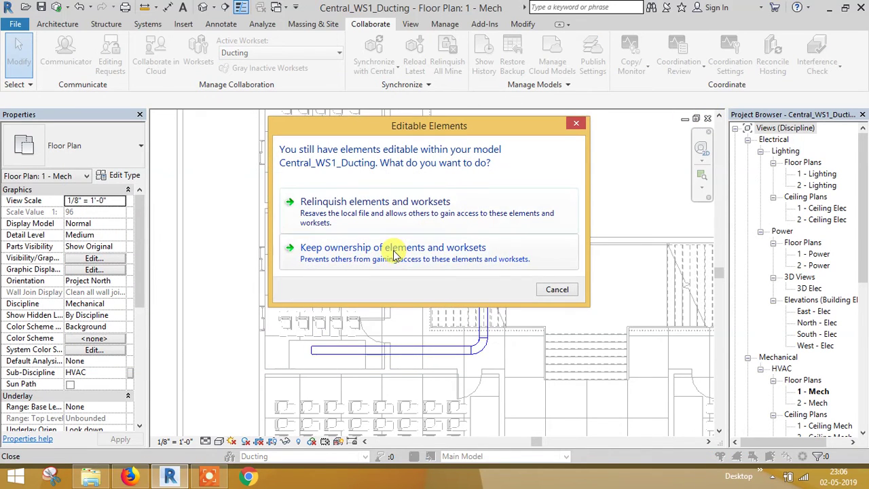
left_click(393, 253)
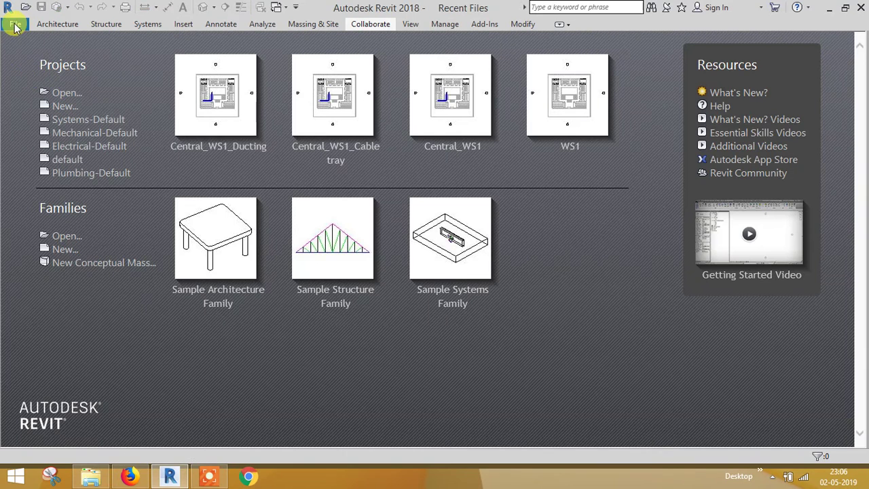
Change the Options username from Ducting to Cable Tray and pick Central_WS1_Cable tray to open.
left_click(15, 26)
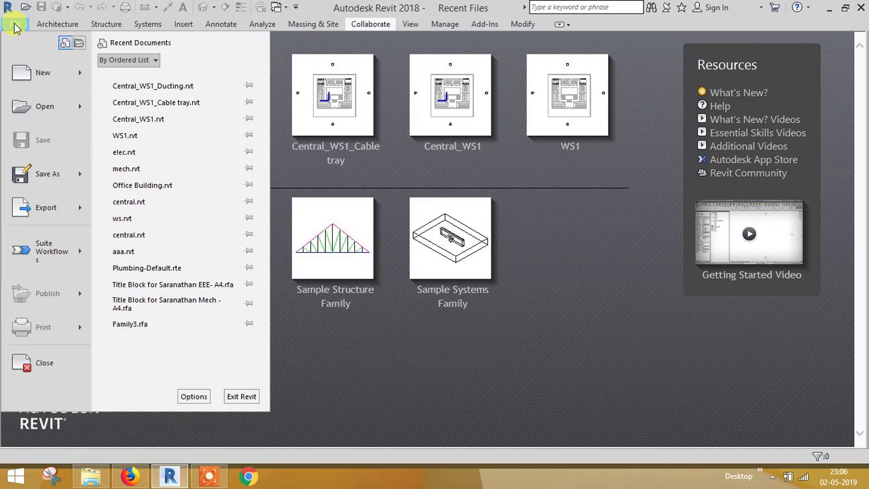
left_click(194, 397)
left_click_drag(381, 114, 291, 116)
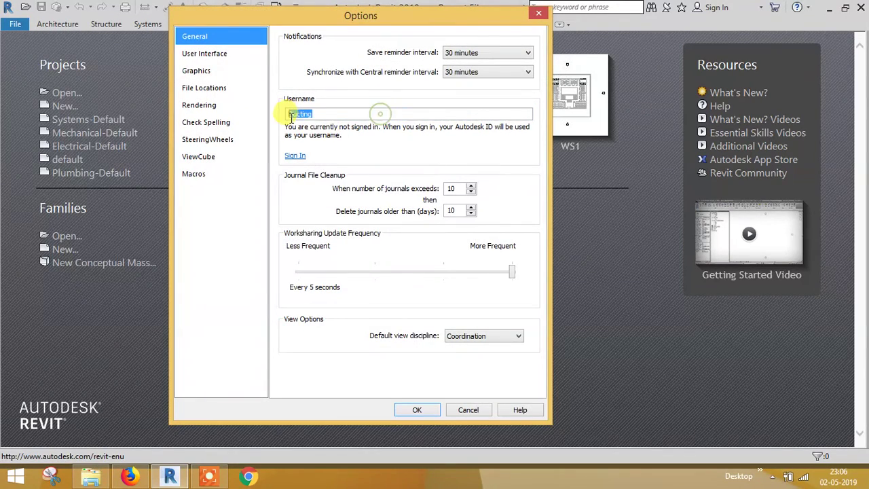
type("Cable Tray")
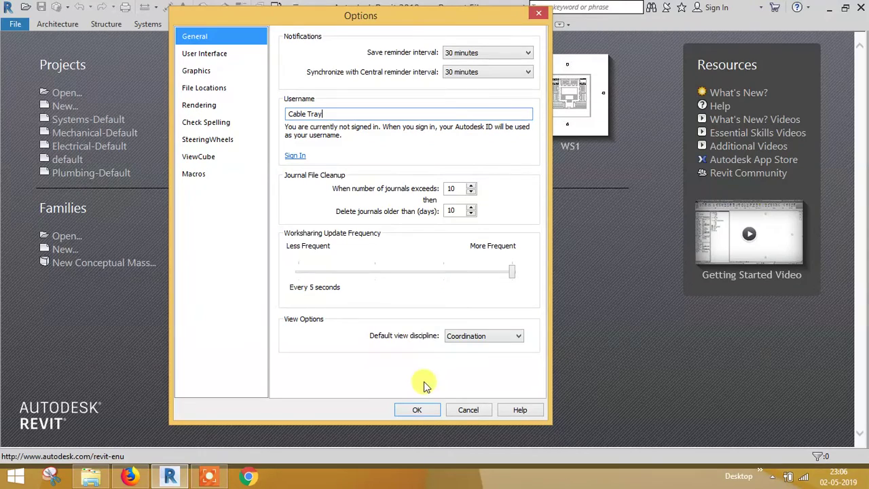
left_click(417, 410)
left_click(64, 93)
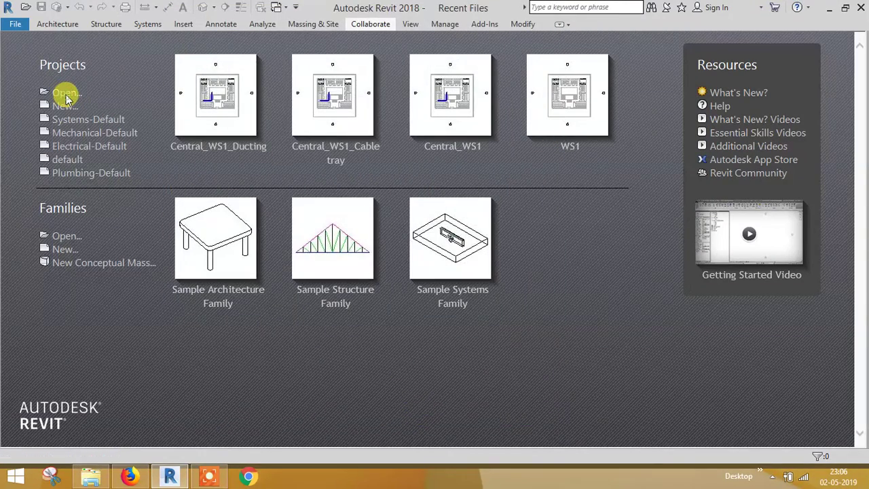
left_click(264, 176)
Open Central_WS1_Cable tray at 1 - Mech and dismiss the Editing Request Granted notice.
left_click(524, 348)
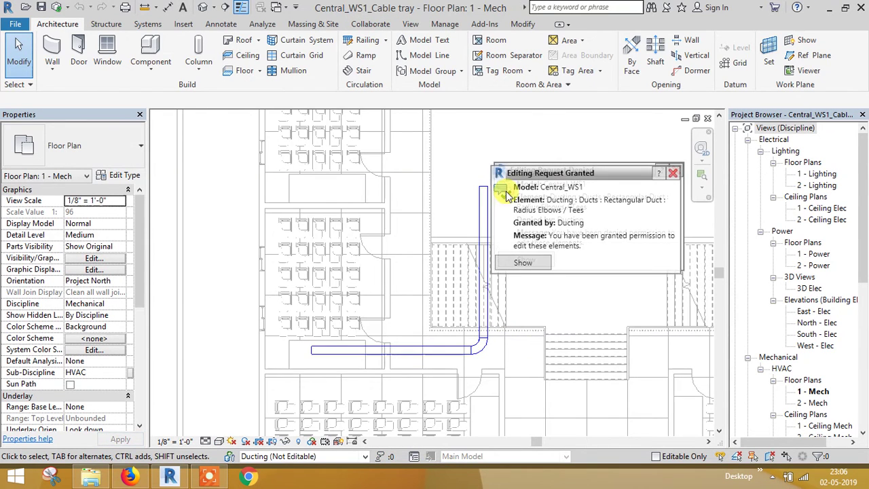
left_click_drag(548, 178, 195, 163)
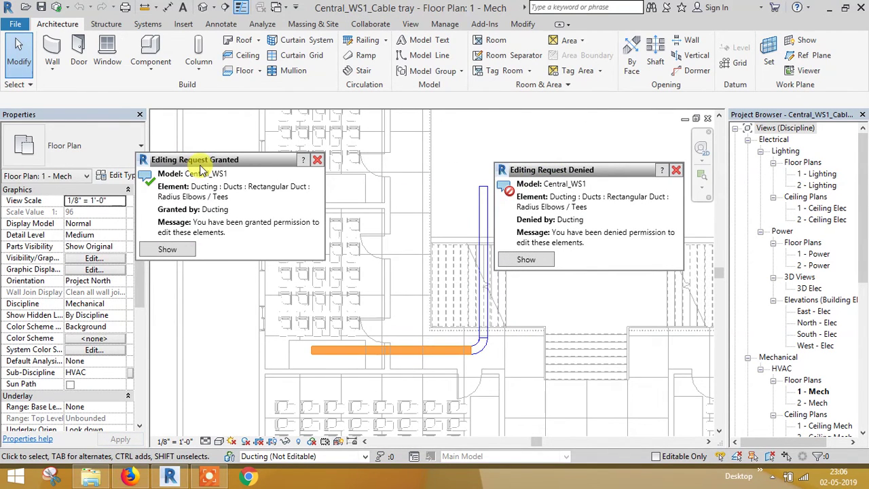
left_click(317, 161)
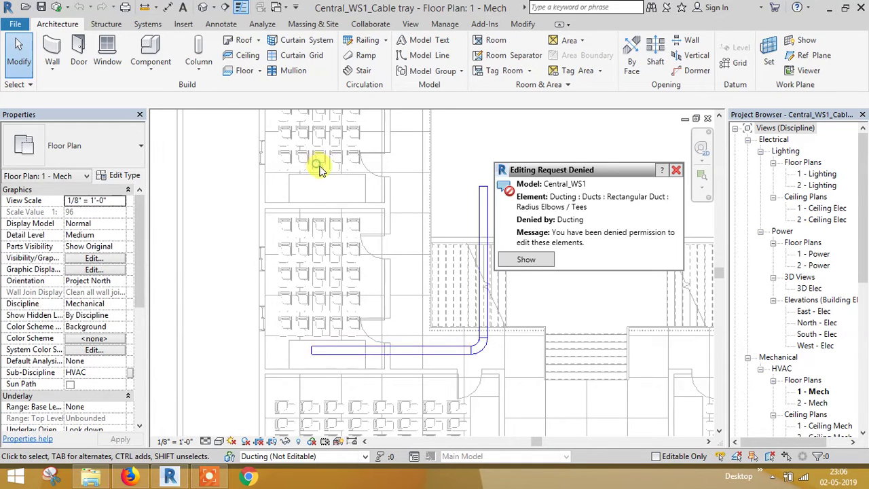
Delete the granted horizontal duct, then confirm the denied vertical duct cannot be deleted.
left_click(407, 353)
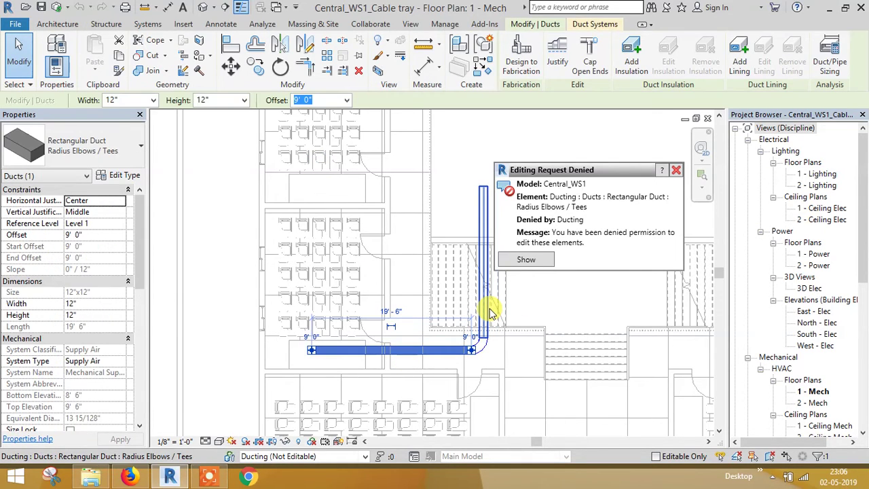
key("Escape")
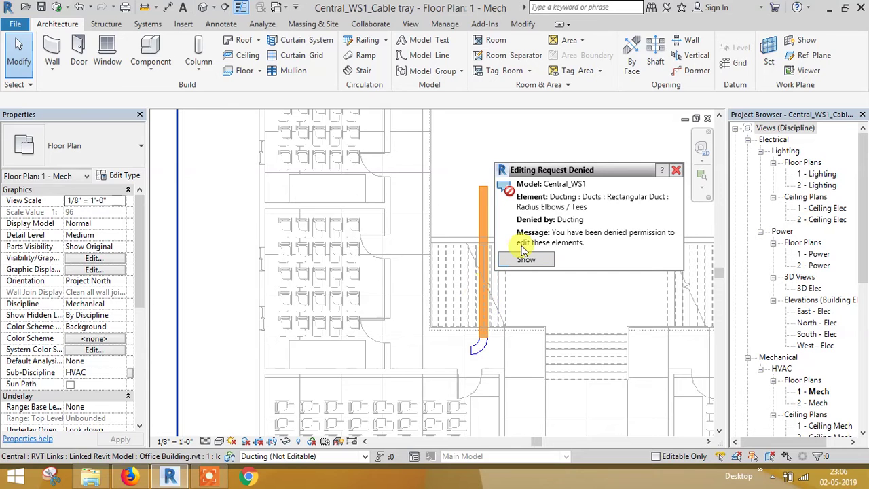
left_click(677, 170)
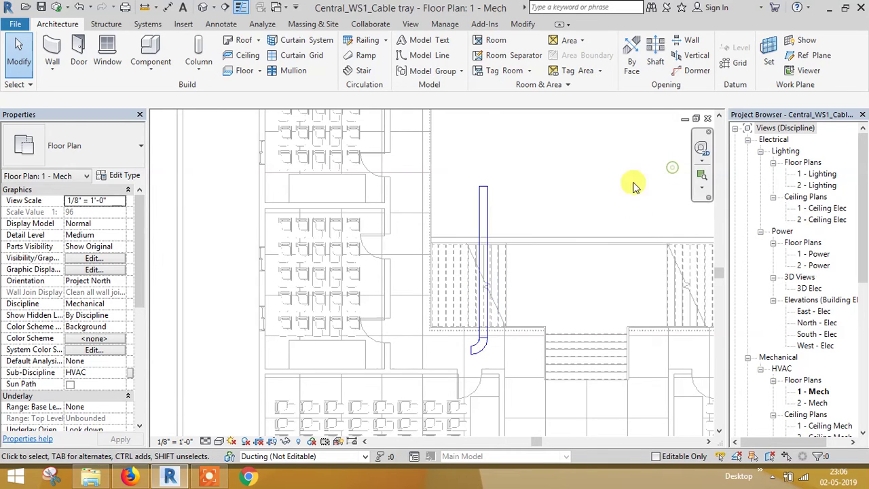
left_click(479, 256)
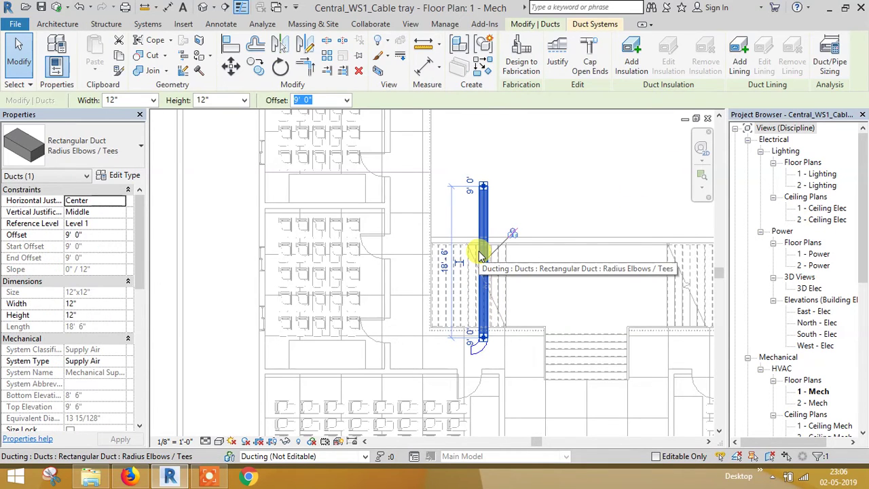
key("Delete")
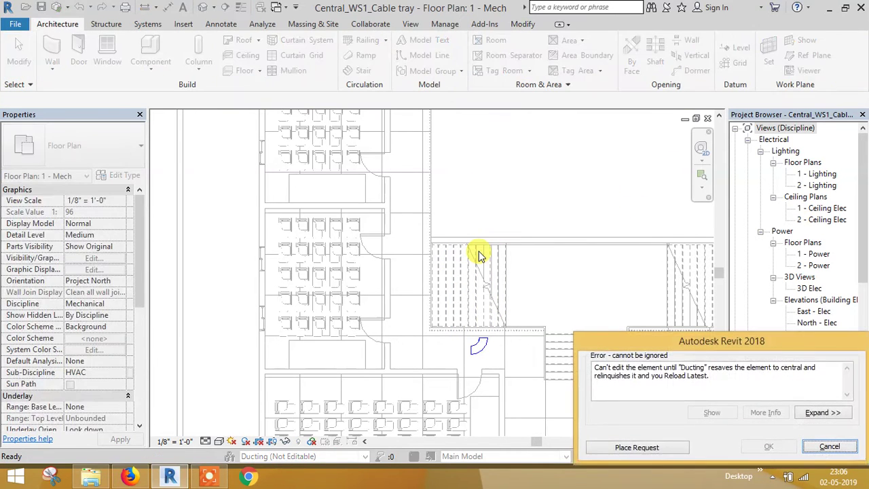
left_click(841, 445)
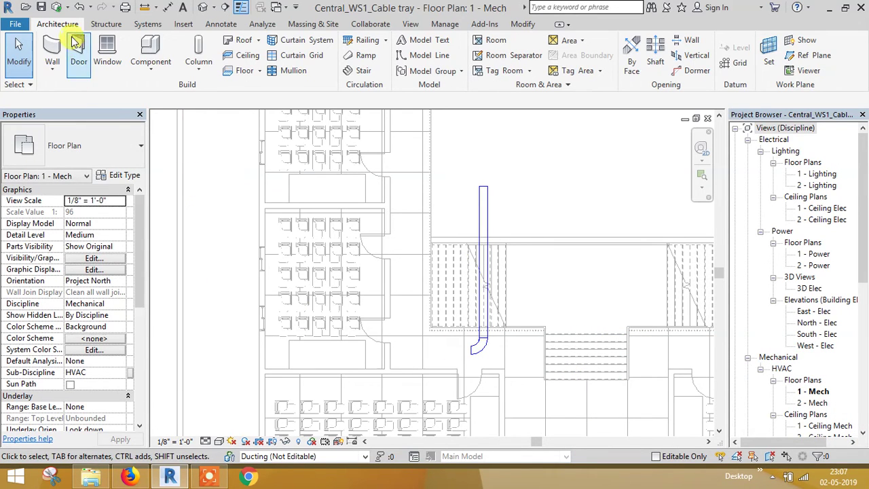
Save the local Cable tray file and close it without synchronizing.
left_click(42, 8)
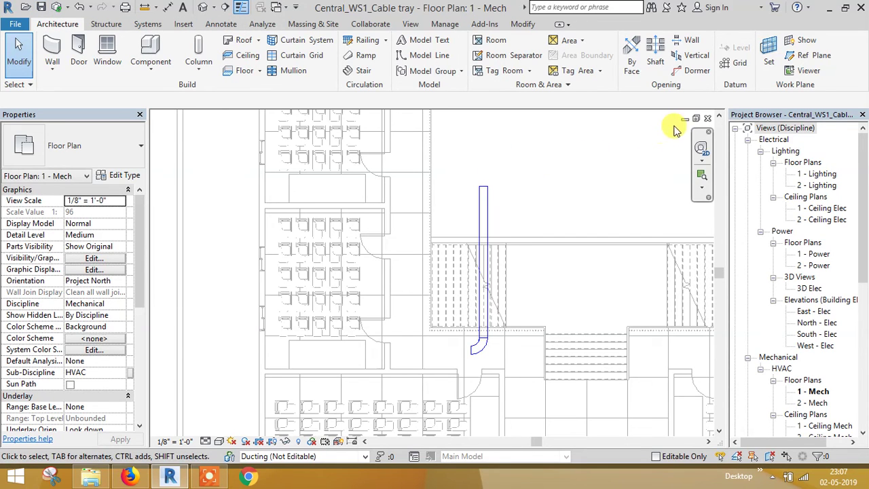
left_click(707, 120)
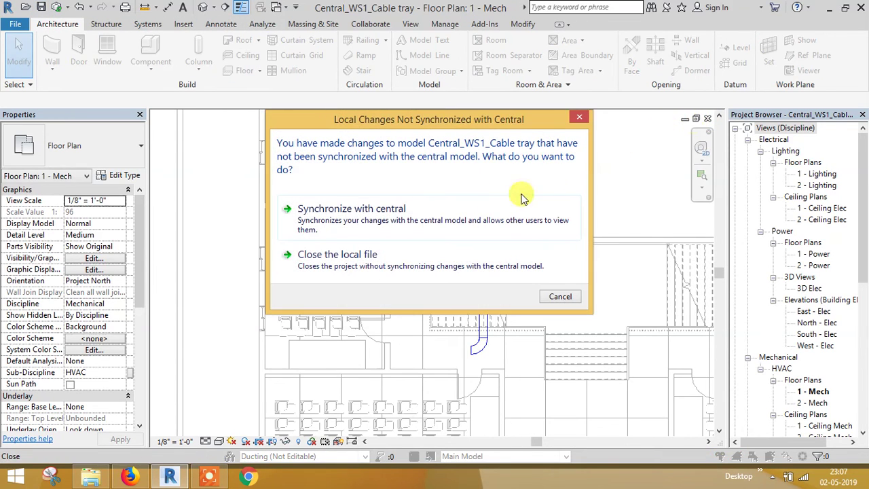
left_click(380, 255)
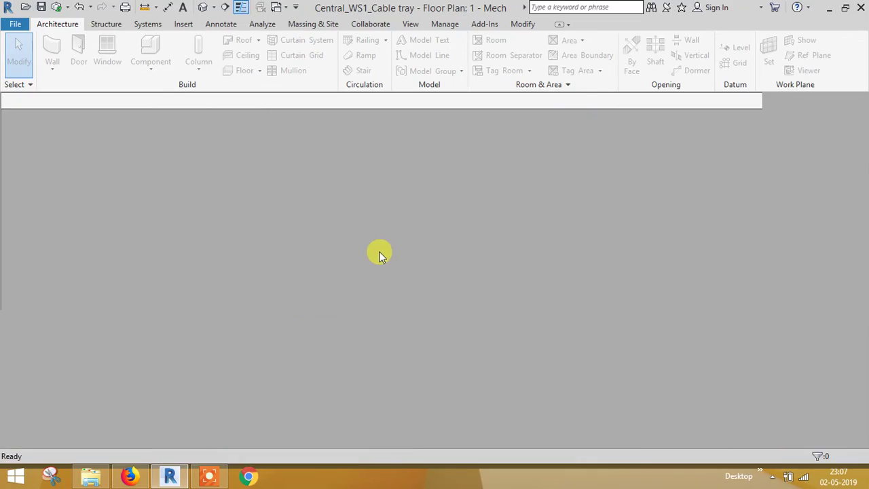